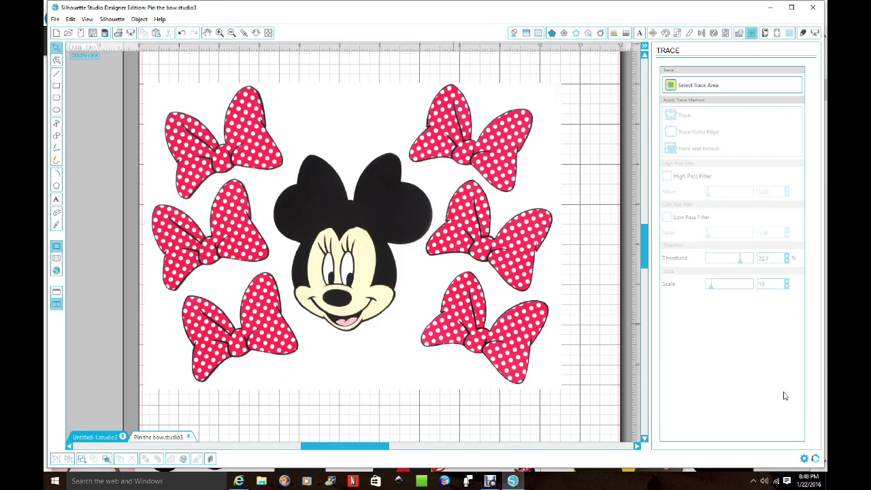
- Switch to Internet Explorer and look through the Bing image results for "Minnie Mouse Bow Cut Out" for the source picture
{"action": "left_click", "coordinate": [239, 480]}
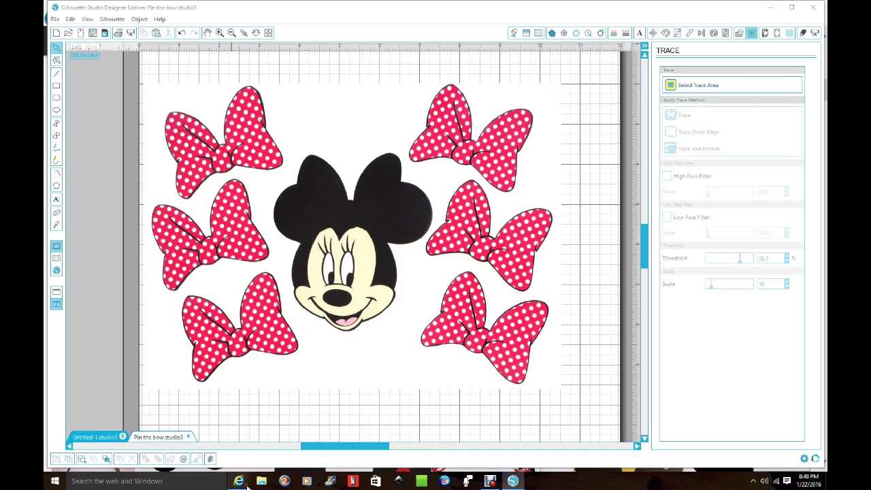
{"action": "left_click", "coordinate": [361, 437]}
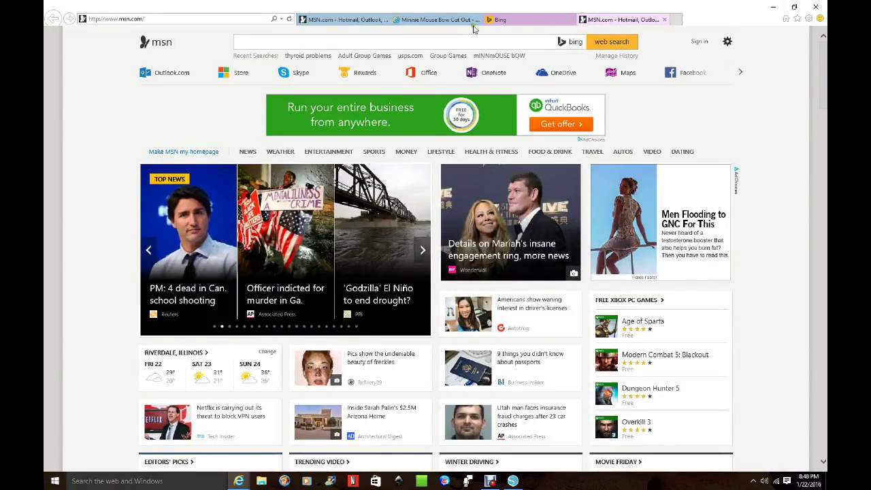
{"action": "left_click", "coordinate": [442, 19]}
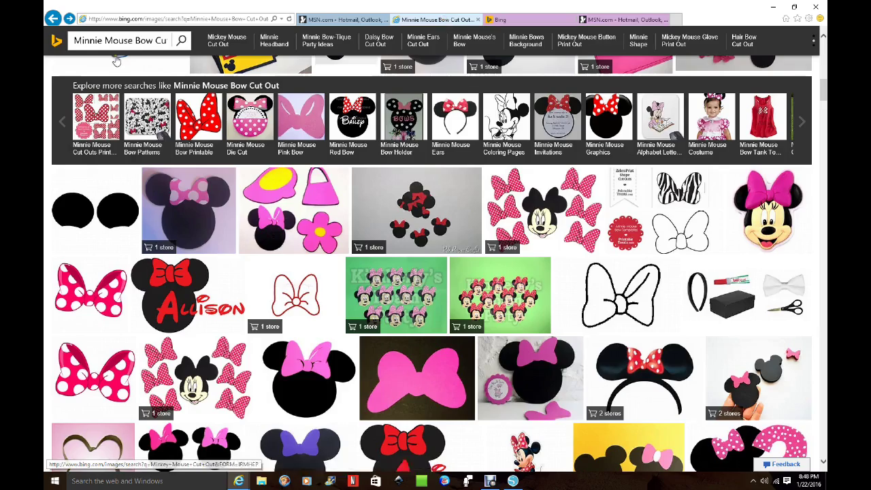
{"action": "scroll", "coordinate": [562, 167], "scroll_direction": "up", "scroll_amount": 1}
{"action": "scroll", "coordinate": [562, 167], "scroll_direction": "up", "scroll_amount": 5}
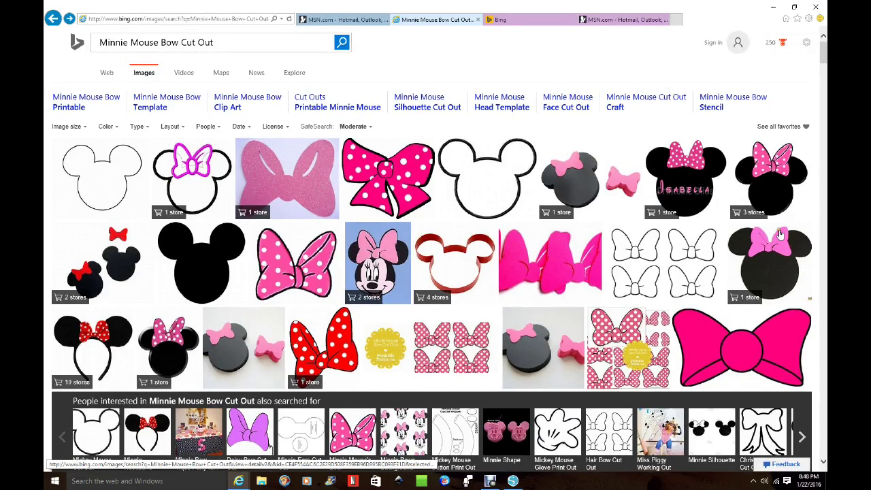
{"action": "scroll", "coordinate": [674, 237], "scroll_direction": "down", "scroll_amount": 5}
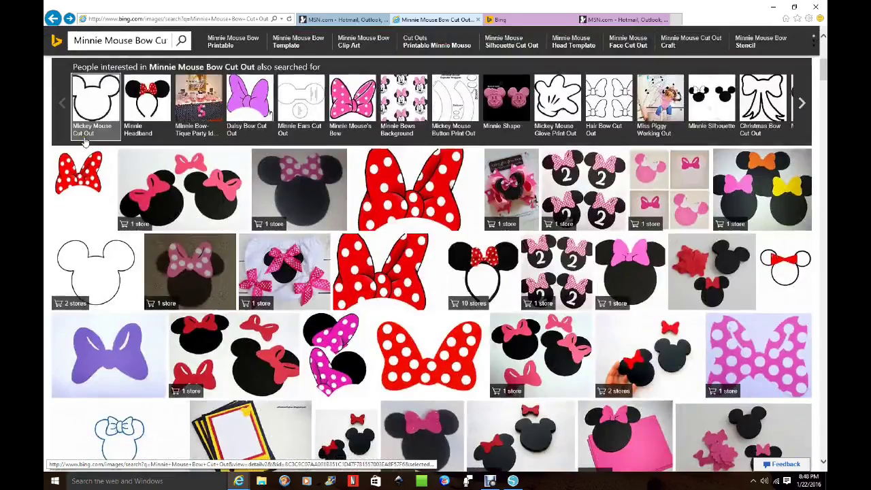
{"action": "scroll", "coordinate": [632, 185], "scroll_direction": "down", "scroll_amount": 4}
{"action": "scroll", "coordinate": [632, 186], "scroll_direction": "down", "scroll_amount": 3}
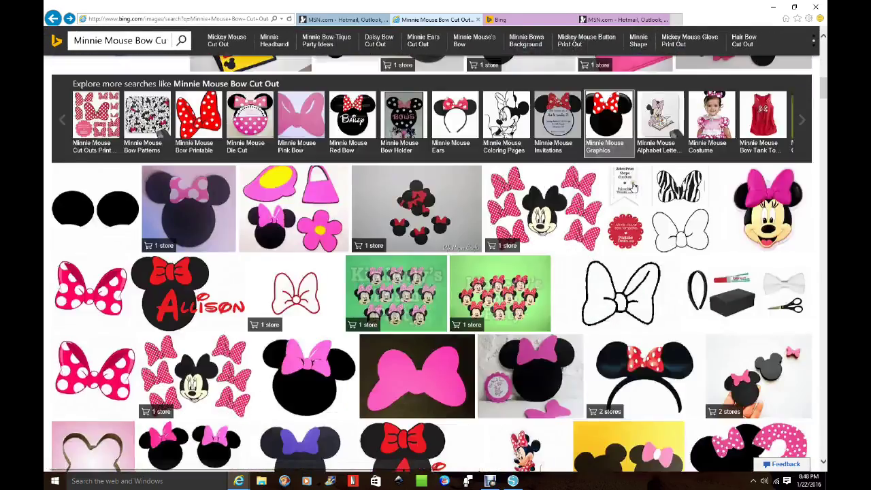
{"action": "scroll", "coordinate": [633, 186], "scroll_direction": "down", "scroll_amount": 2}
{"action": "scroll", "coordinate": [633, 186], "scroll_direction": "down", "scroll_amount": 1}
{"action": "scroll", "coordinate": [632, 185], "scroll_direction": "up", "scroll_amount": 2}
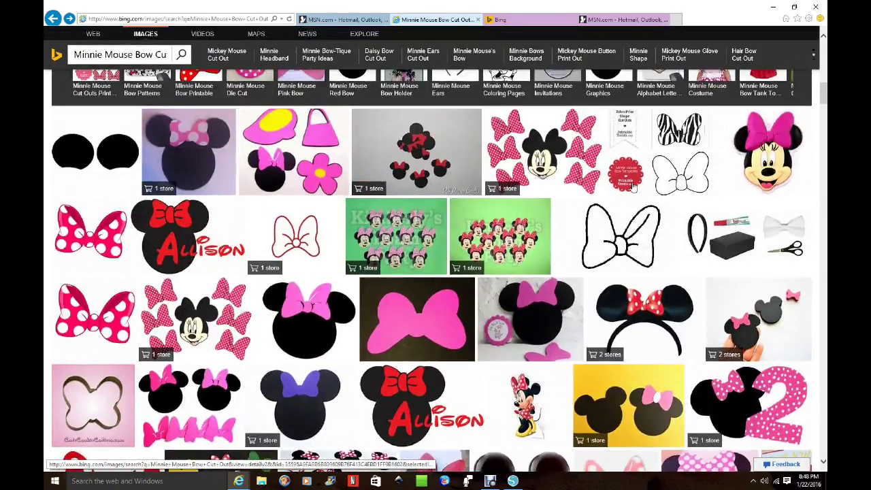
- Open the large preview of the Minnie Mouse face with six bows and bring up its copy and save options
{"action": "mouse_move", "coordinate": [646, 178]}
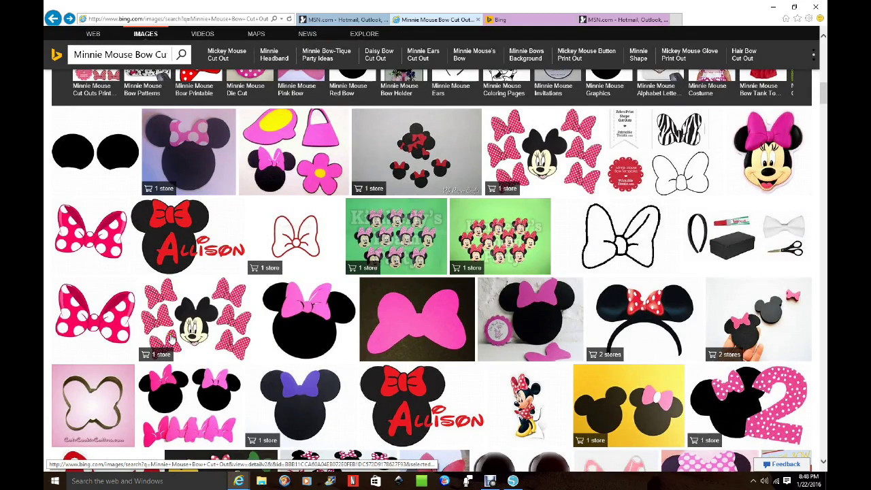
{"action": "mouse_move", "coordinate": [208, 329]}
{"action": "right_click", "coordinate": [208, 328]}
{"action": "left_click", "coordinate": [196, 328]}
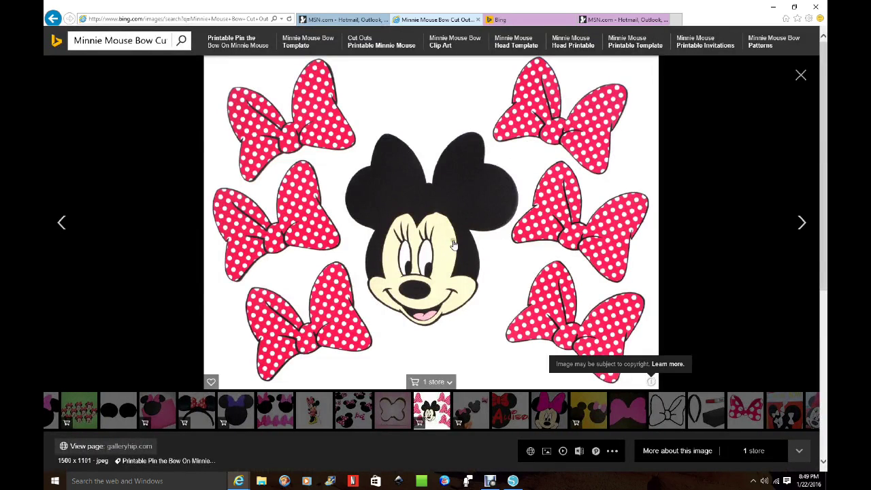
{"action": "right_click", "coordinate": [454, 242]}
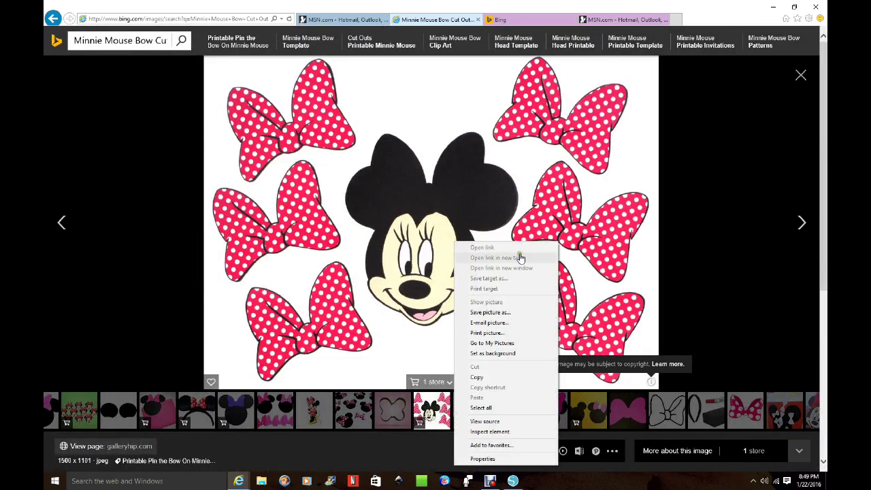
- Return to Silhouette Studio and examine the placed Minnie Mouse picture, its copy and paste options and its position on the cutting mat
{"action": "left_click", "coordinate": [774, 8]}
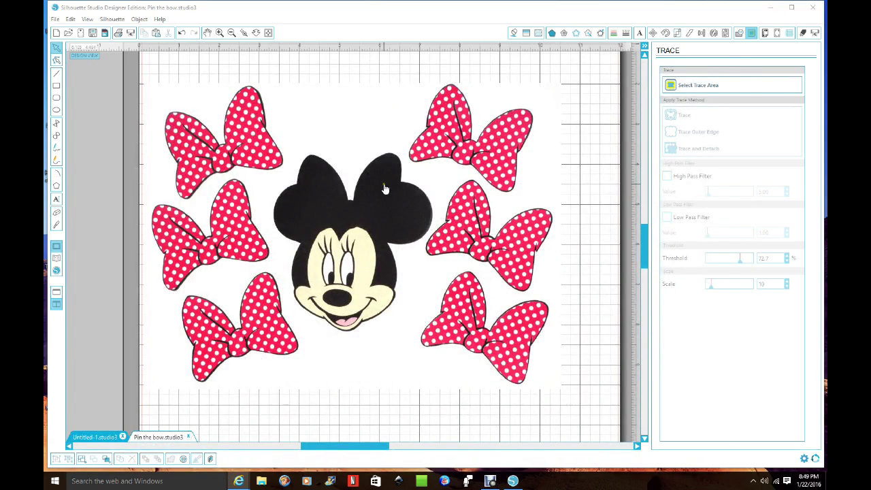
{"action": "right_click", "coordinate": [384, 182]}
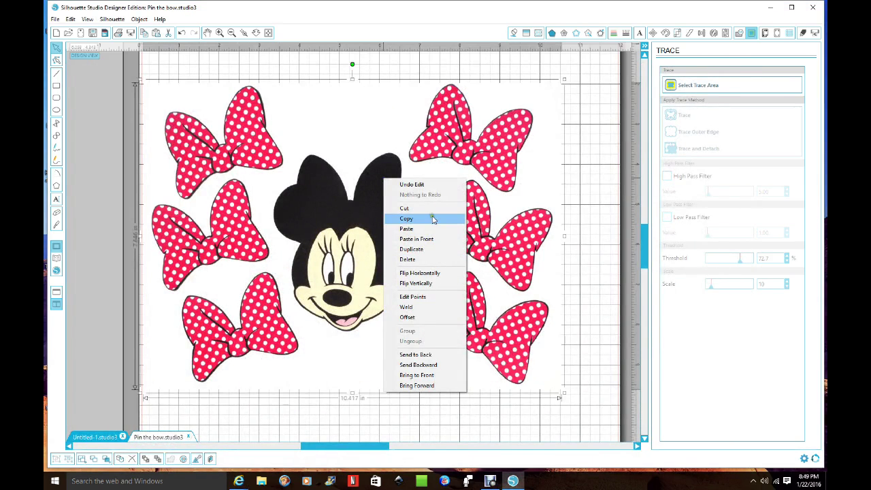
{"action": "left_click", "coordinate": [591, 187]}
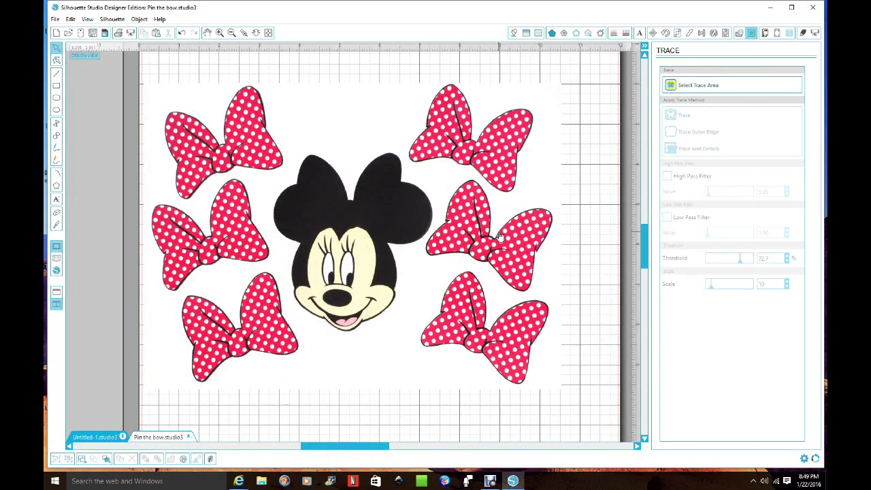
{"action": "scroll", "coordinate": [586, 300], "scroll_direction": "up", "scroll_amount": 2}
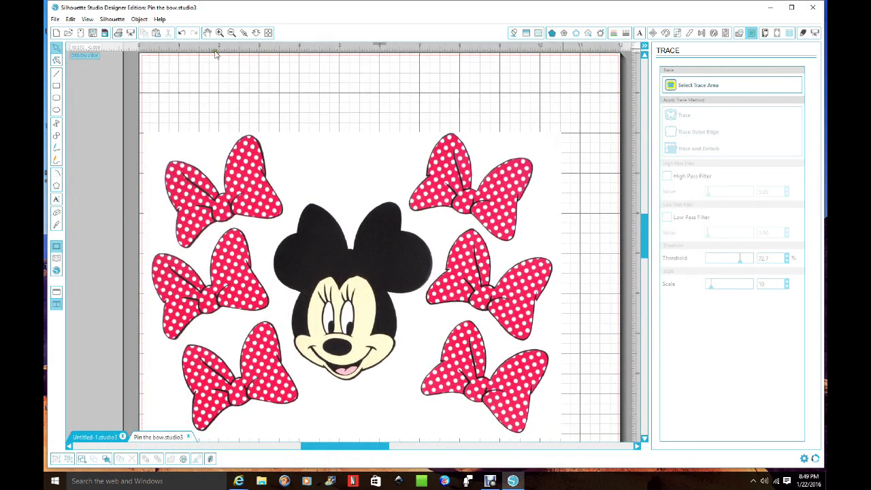
{"action": "scroll", "coordinate": [600, 203], "scroll_direction": "up", "scroll_amount": 2}
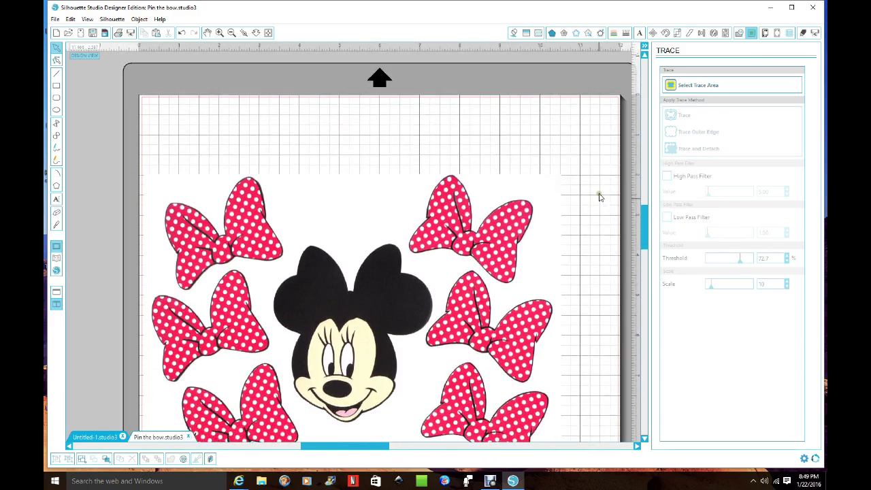
{"action": "left_click", "coordinate": [230, 32]}
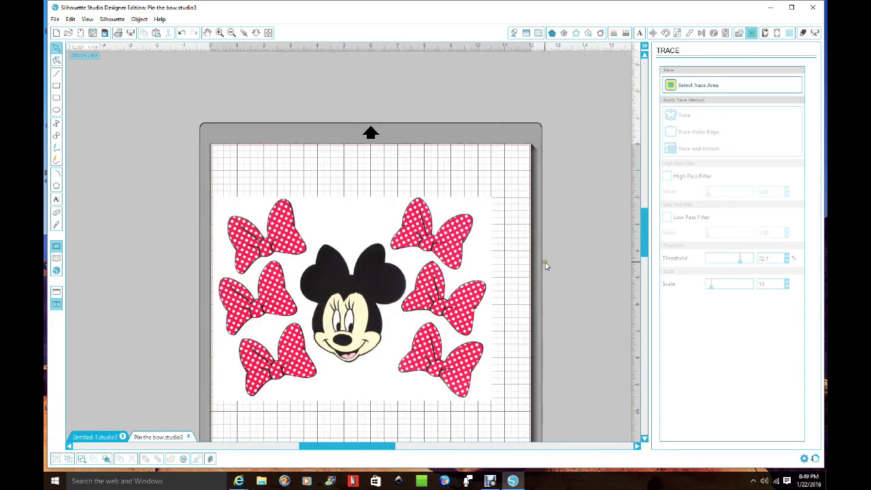
{"action": "scroll", "coordinate": [546, 264], "scroll_direction": "down", "scroll_amount": 1}
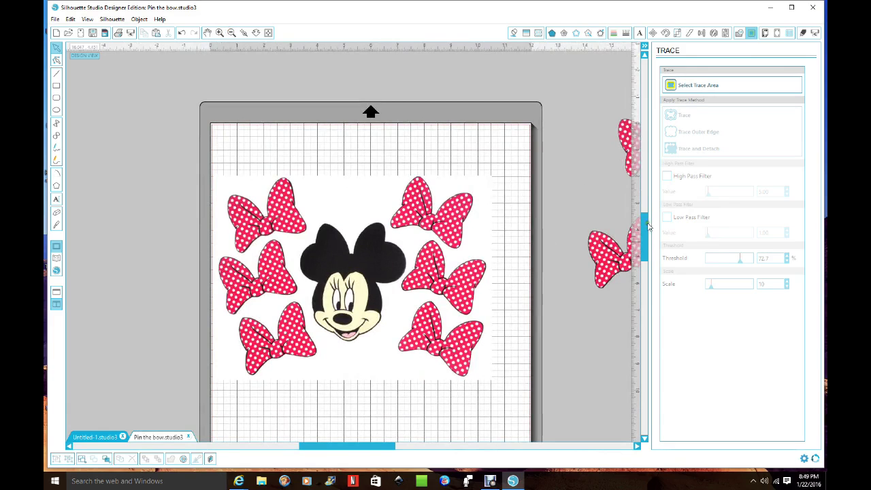
{"action": "scroll", "coordinate": [646, 242], "scroll_direction": "down", "scroll_amount": 5}
{"action": "scroll", "coordinate": [644, 245], "scroll_direction": "up", "scroll_amount": 5}
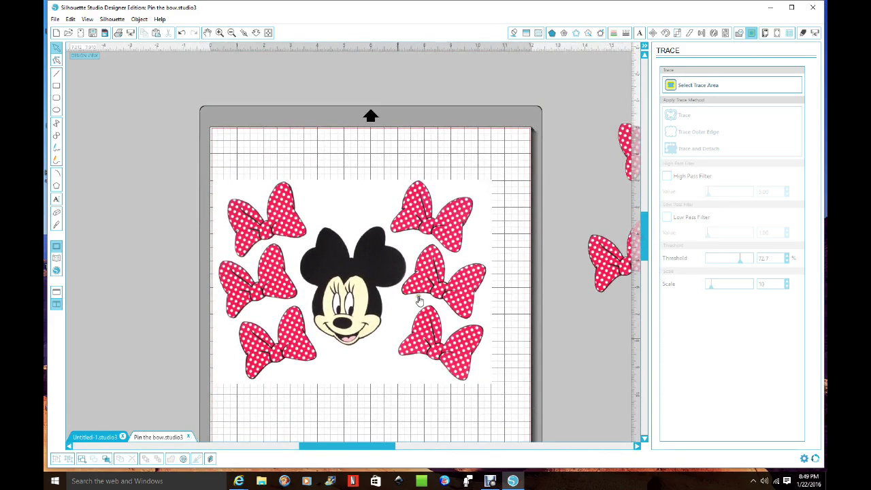
- Move the picture slightly up the page and show the design page settings
{"action": "mouse_move", "coordinate": [375, 269]}
{"action": "left_mouse_down"}
{"action": "mouse_move", "coordinate": [430, 248]}
{"action": "mouse_move", "coordinate": [359, 259]}
{"action": "mouse_move", "coordinate": [368, 262]}
{"action": "left_mouse_up"}
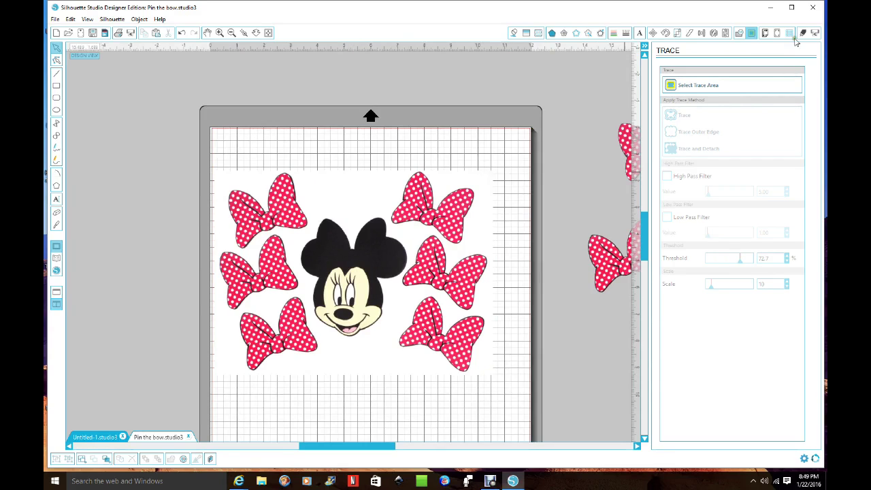
{"action": "left_click", "coordinate": [764, 34]}
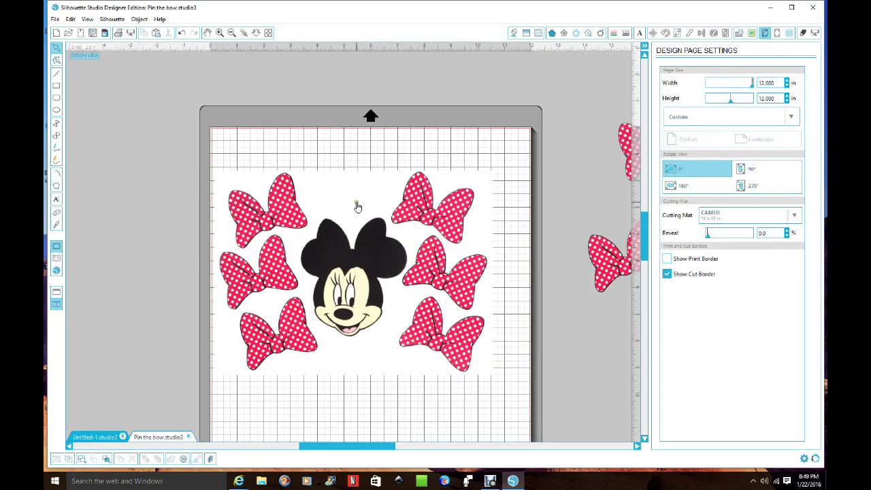
- Select a trace area about 12.5 by 8.8 in around the whole Minnie Mouse and bows picture
{"action": "left_click", "coordinate": [751, 34]}
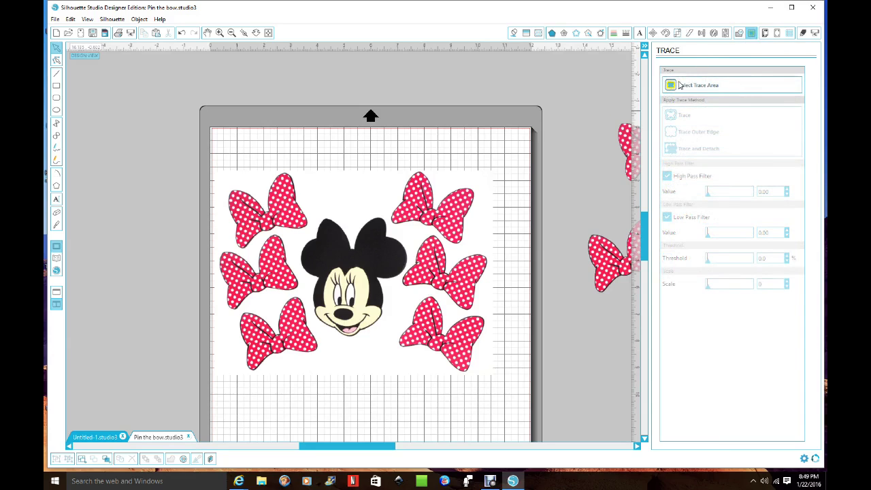
{"action": "left_click", "coordinate": [678, 84]}
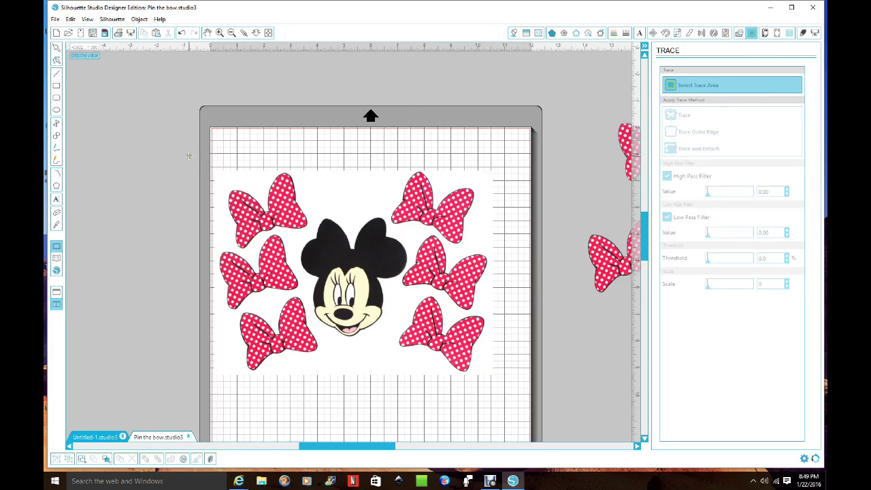
{"action": "left_click_drag", "start_coordinate": [189, 156], "coordinate": [189, 156]}
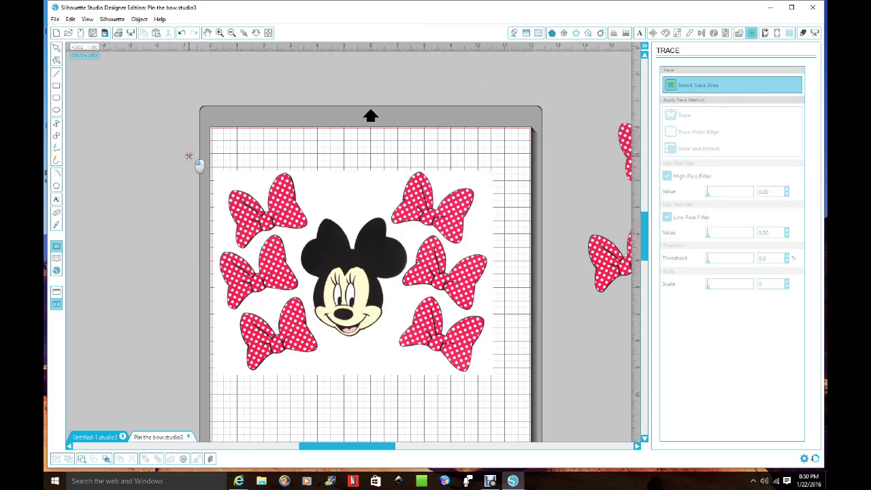
{"action": "mouse_move", "coordinate": [188, 156]}
{"action": "left_mouse_down"}
{"action": "mouse_move", "coordinate": [436, 182]}
{"action": "mouse_move", "coordinate": [531, 230]}
{"action": "mouse_move", "coordinate": [534, 330]}
{"action": "mouse_move", "coordinate": [523, 391]}
{"action": "left_mouse_up"}
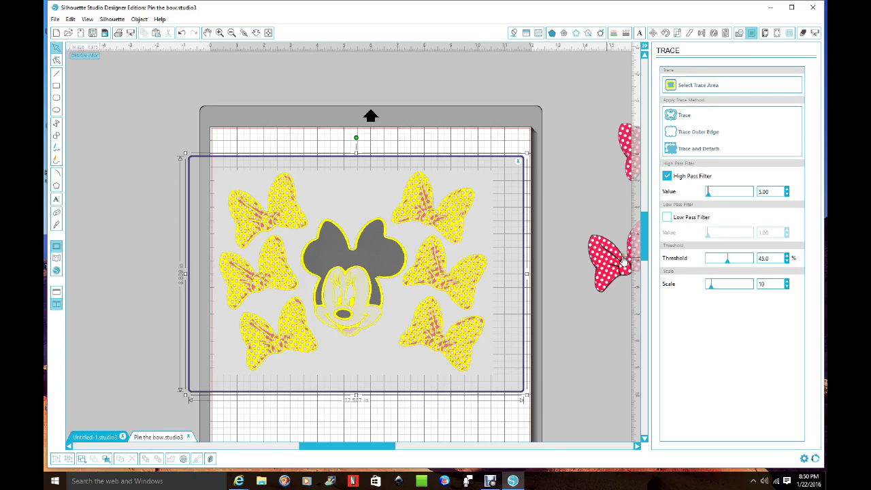
- Turn off the high pass filter and set the trace threshold to 85.1 %
{"action": "left_click", "coordinate": [666, 177]}
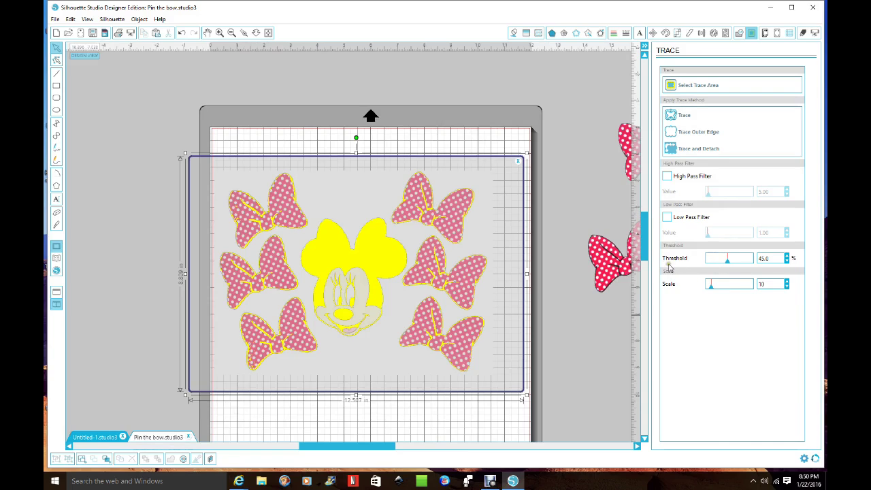
{"action": "left_click_drag", "start_coordinate": [728, 265], "coordinate": [737, 264]}
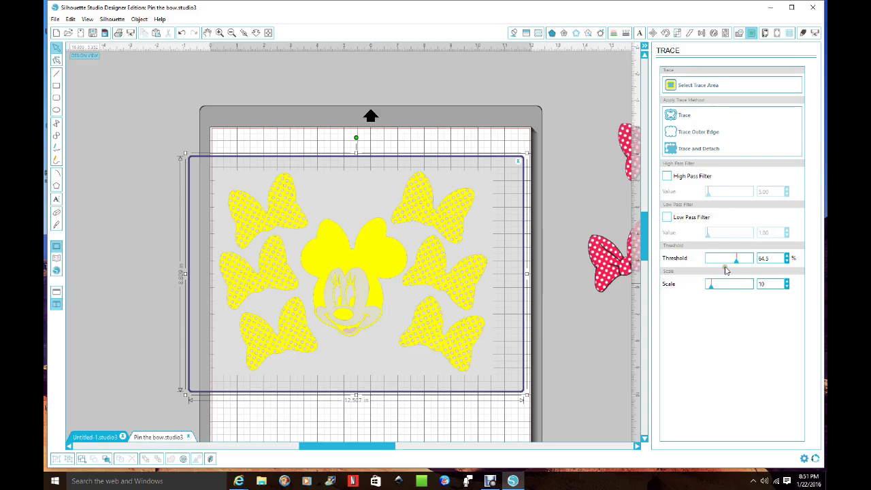
{"action": "left_click_drag", "start_coordinate": [735, 264], "coordinate": [741, 263]}
{"action": "left_click_drag", "start_coordinate": [742, 265], "coordinate": [745, 265]}
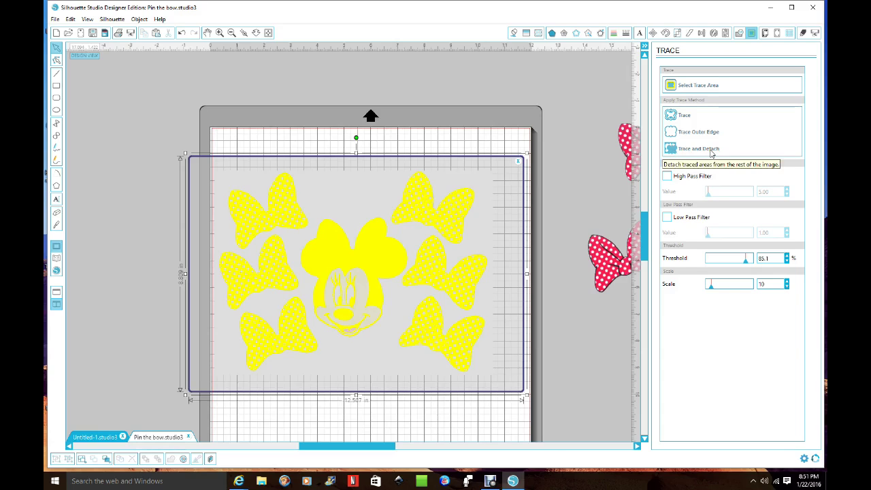
- Trace and detach the face and bows, then pull the leftover background picture off the page and delete it
{"action": "left_click", "coordinate": [671, 150]}
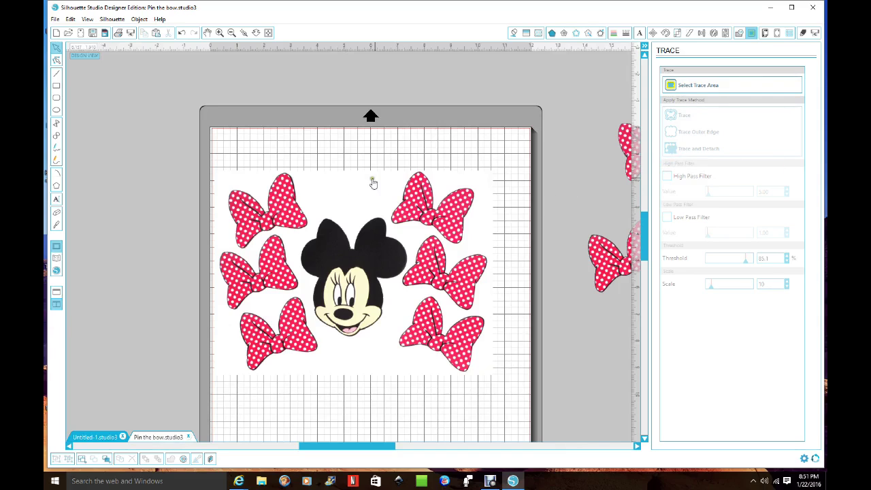
{"action": "left_click_drag", "start_coordinate": [356, 193], "coordinate": [76, 136]}
{"action": "left_click", "coordinate": [174, 130]}
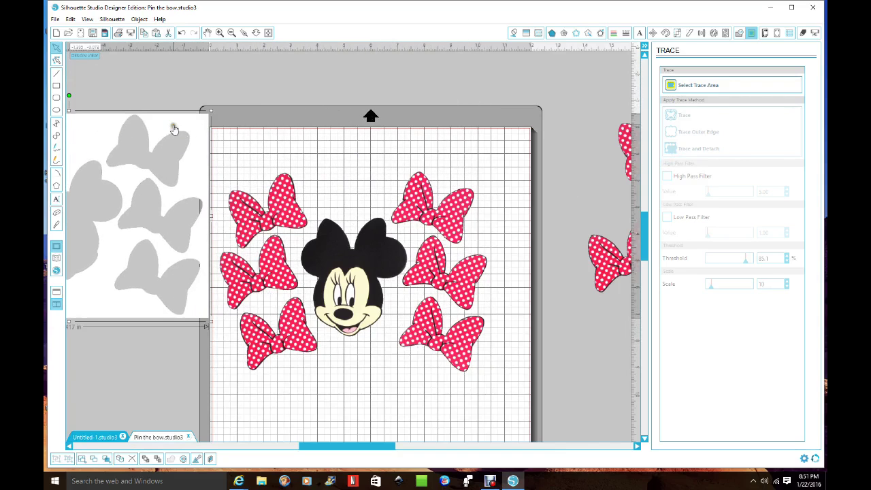
{"action": "key", "text": "Delete"}
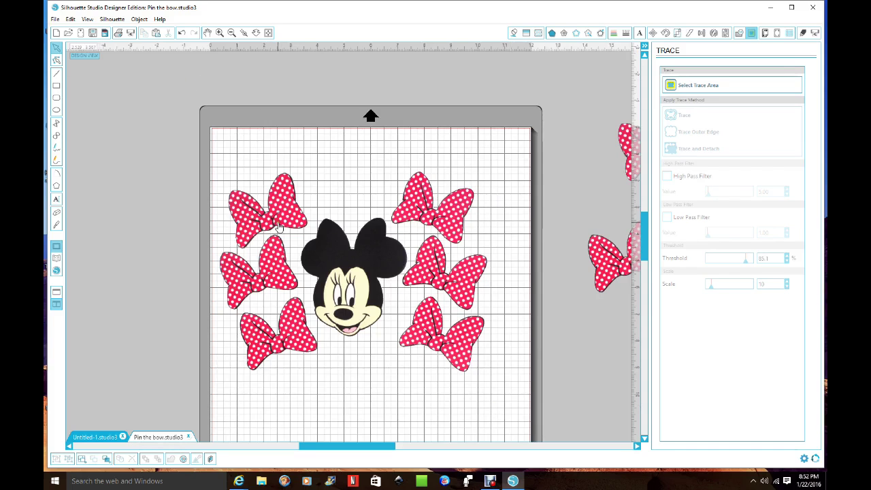
- Move the upper-left bow off the left side of the mat and the middle-left bow near the top of the page
{"action": "left_click_drag", "start_coordinate": [280, 214], "coordinate": [283, 165]}
{"action": "left_click_drag", "start_coordinate": [265, 269], "coordinate": [261, 232]}
{"action": "left_click_drag", "start_coordinate": [280, 153], "coordinate": [164, 173]}
{"action": "left_click_drag", "start_coordinate": [255, 234], "coordinate": [284, 171]}
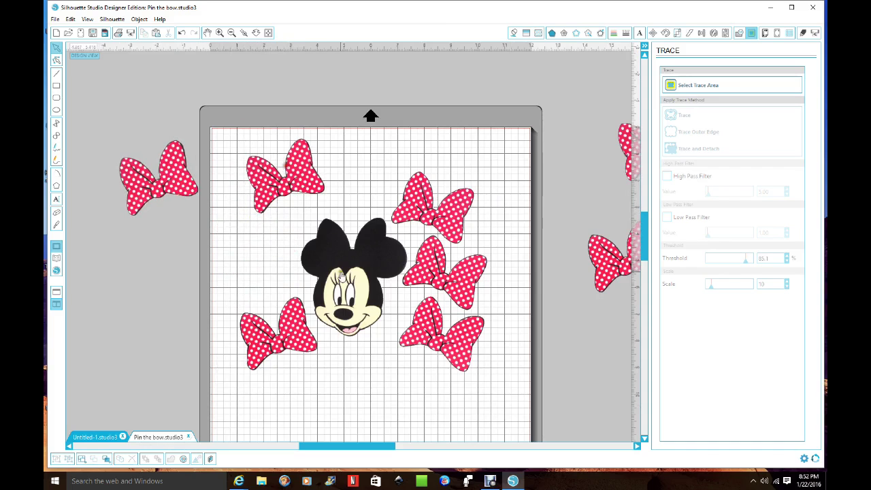
- Rearrange the face in the page's upper left, with one bow behind it, one beside it and one below it
{"action": "left_click_drag", "start_coordinate": [368, 272], "coordinate": [253, 256]}
{"action": "left_click_drag", "start_coordinate": [481, 221], "coordinate": [416, 214]}
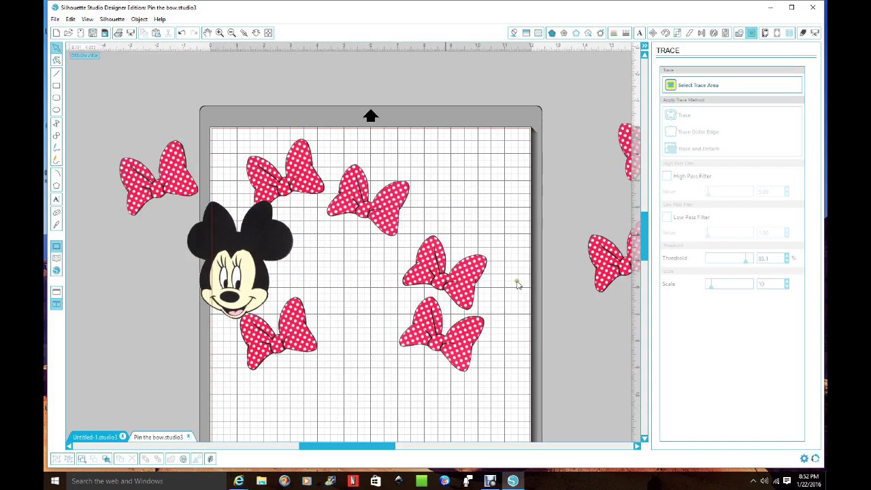
{"action": "left_click_drag", "start_coordinate": [307, 175], "coordinate": [418, 99]}
{"action": "left_click_drag", "start_coordinate": [253, 265], "coordinate": [315, 235]}
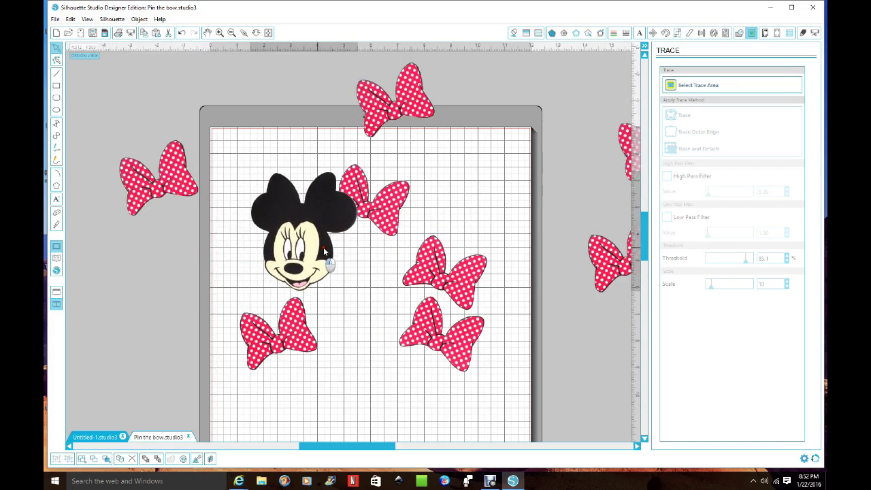
{"action": "left_click_drag", "start_coordinate": [423, 100], "coordinate": [384, 304]}
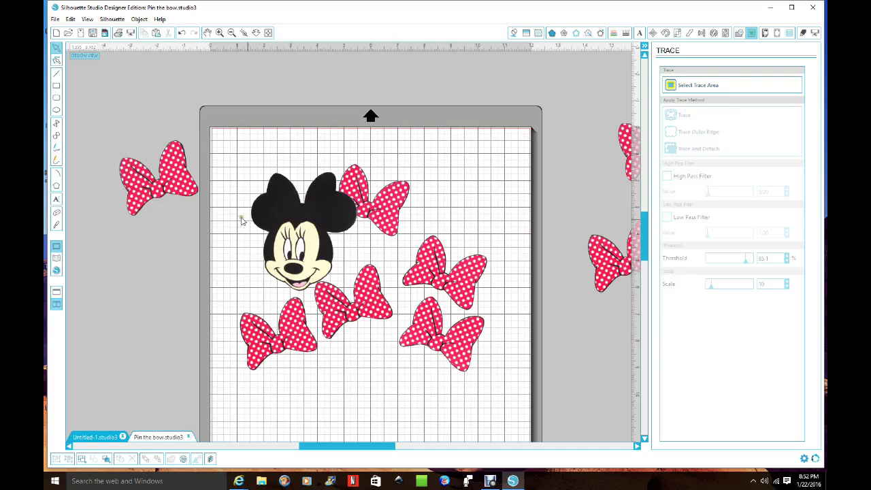
{"action": "left_click_drag", "start_coordinate": [202, 185], "coordinate": [309, 208]}
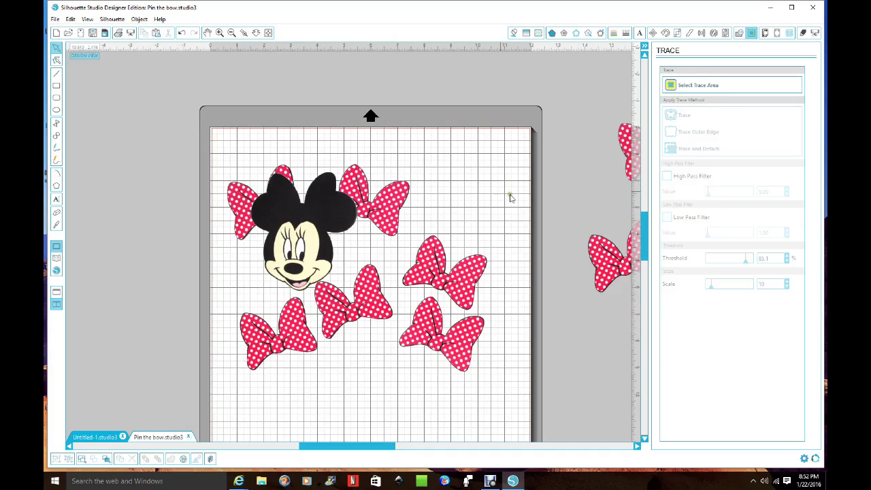
- Move the bows beside the mat farther off its right side and place the face at the page's lower centre
{"action": "left_click_drag", "start_coordinate": [632, 249], "coordinate": [648, 249]}
{"action": "left_click_drag", "start_coordinate": [623, 143], "coordinate": [651, 235]}
{"action": "left_click_drag", "start_coordinate": [619, 267], "coordinate": [627, 243]}
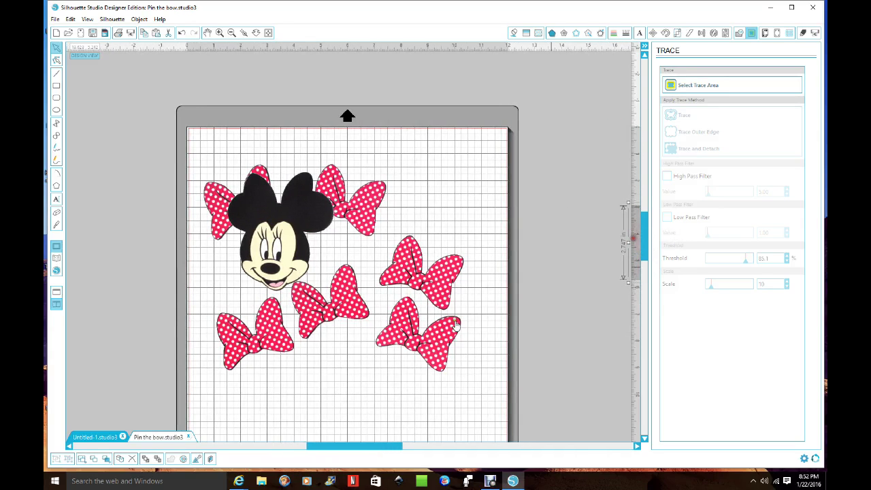
{"action": "left_click_drag", "start_coordinate": [385, 447], "coordinate": [368, 451]}
{"action": "mouse_move", "coordinate": [647, 235]}
{"action": "left_mouse_down"}
{"action": "mouse_move", "coordinate": [655, 301]}
{"action": "mouse_move", "coordinate": [659, 253]}
{"action": "mouse_move", "coordinate": [649, 243]}
{"action": "left_mouse_up"}
{"action": "left_click_drag", "start_coordinate": [347, 219], "coordinate": [406, 366]}
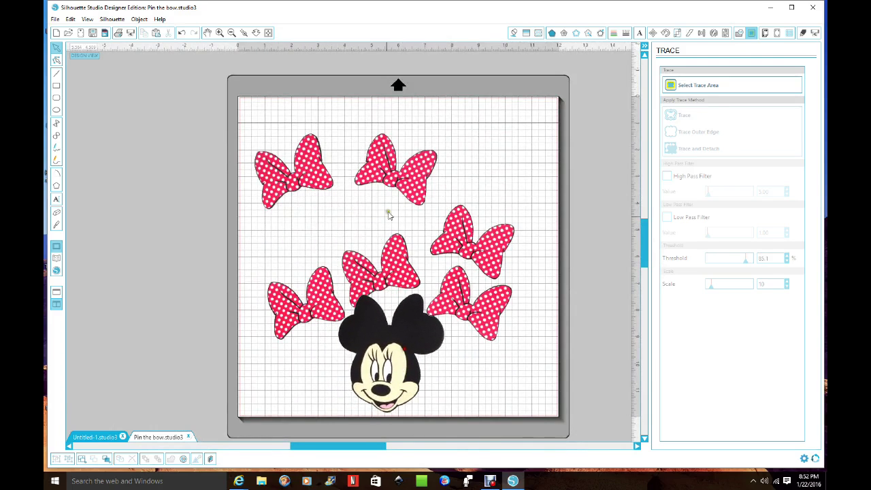
- Move the face to the page's upper centre and gather the nearby bows behind it
{"action": "left_click_drag", "start_coordinate": [388, 194], "coordinate": [428, 282]}
{"action": "left_click_drag", "start_coordinate": [394, 358], "coordinate": [383, 169]}
{"action": "left_click_drag", "start_coordinate": [392, 263], "coordinate": [372, 213]}
{"action": "left_click", "coordinate": [373, 185]}
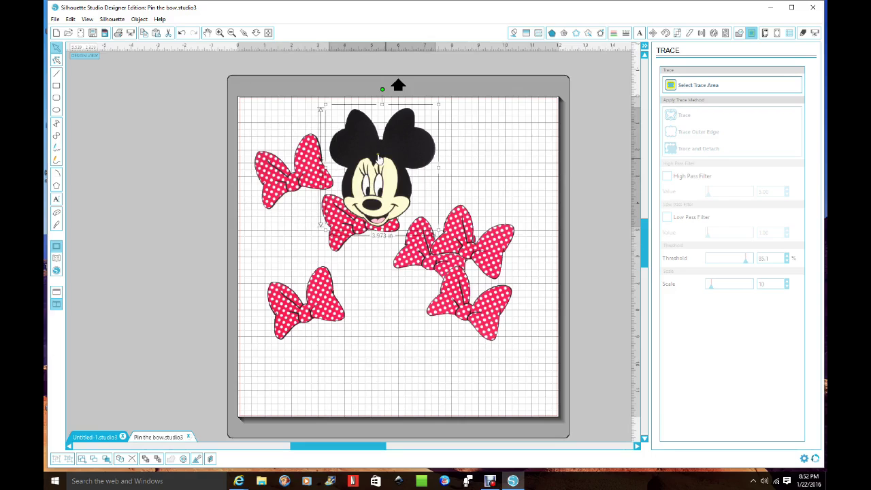
{"action": "left_click_drag", "start_coordinate": [466, 252], "coordinate": [372, 186]}
{"action": "left_click_drag", "start_coordinate": [361, 234], "coordinate": [373, 197]}
{"action": "left_click_drag", "start_coordinate": [299, 170], "coordinate": [374, 176]}
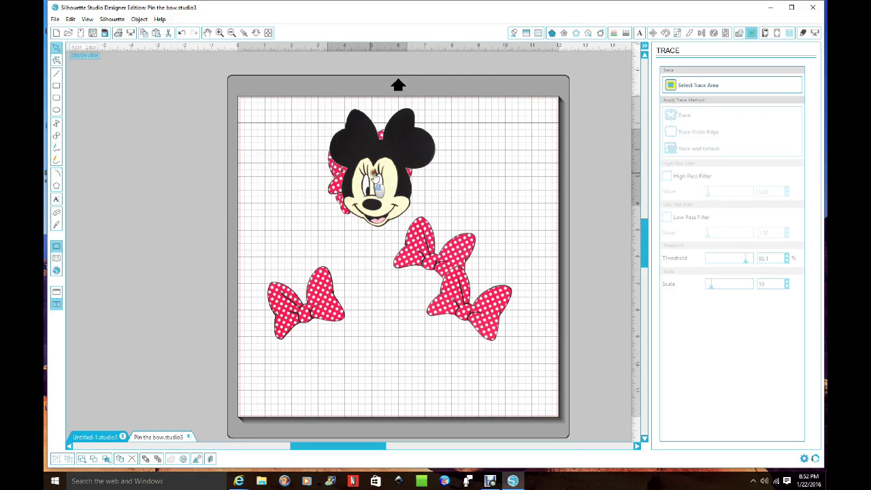
- Gather the remaining bows from the page's lower half onto the face, with one bow lying across its front
{"action": "double_click", "coordinate": [440, 239]}
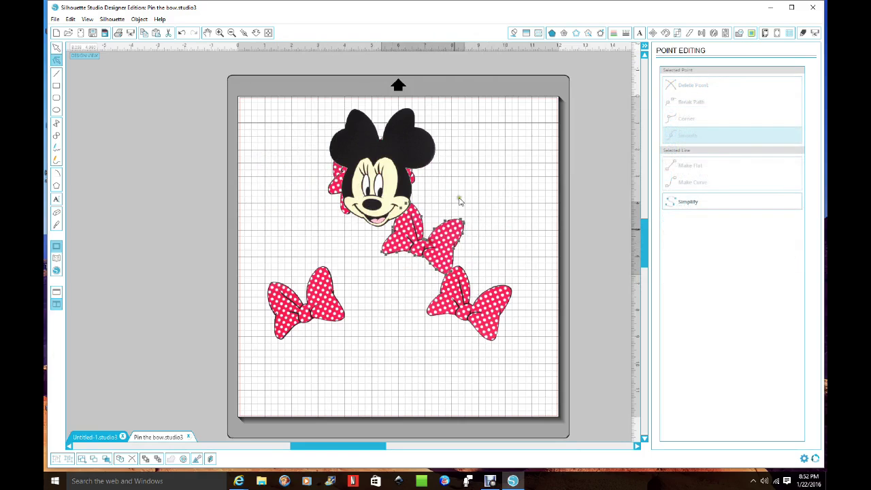
{"action": "left_click_drag", "start_coordinate": [444, 245], "coordinate": [413, 194]}
{"action": "left_click_drag", "start_coordinate": [491, 306], "coordinate": [368, 158]}
{"action": "left_click_drag", "start_coordinate": [326, 325], "coordinate": [388, 185]}
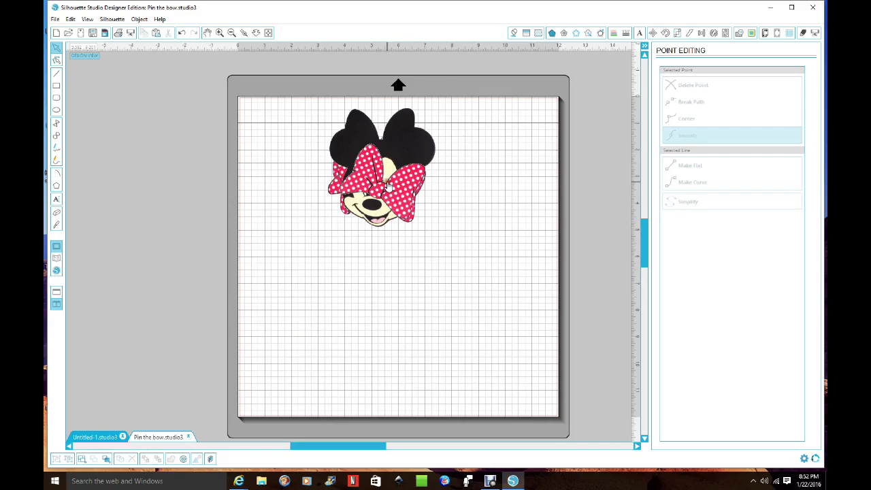
{"action": "left_click_drag", "start_coordinate": [389, 202], "coordinate": [523, 186]}
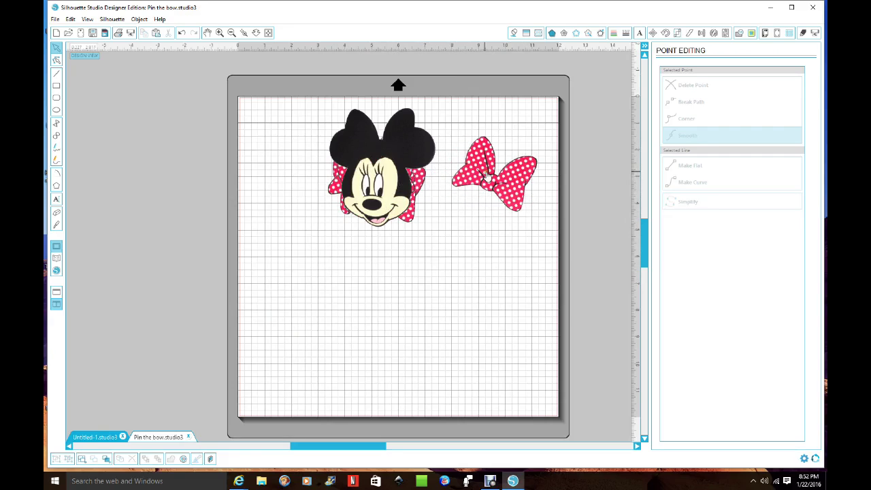
{"action": "left_click_drag", "start_coordinate": [515, 187], "coordinate": [400, 191]}
- Select the face and all stacked bows and enlarge them together until they nearly fill the page
{"action": "left_click_drag", "start_coordinate": [301, 97], "coordinate": [463, 175]}
{"action": "left_click", "coordinate": [467, 257]}
{"action": "left_click_drag", "start_coordinate": [439, 231], "coordinate": [450, 314]}
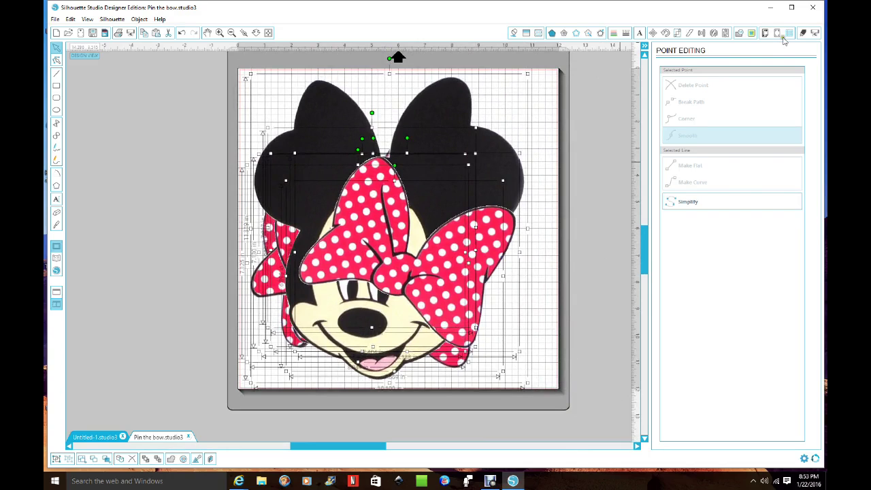
- Add registration marks to the page in the Type 1 (CAMEO, Portrait) style
{"action": "left_click", "coordinate": [777, 34]}
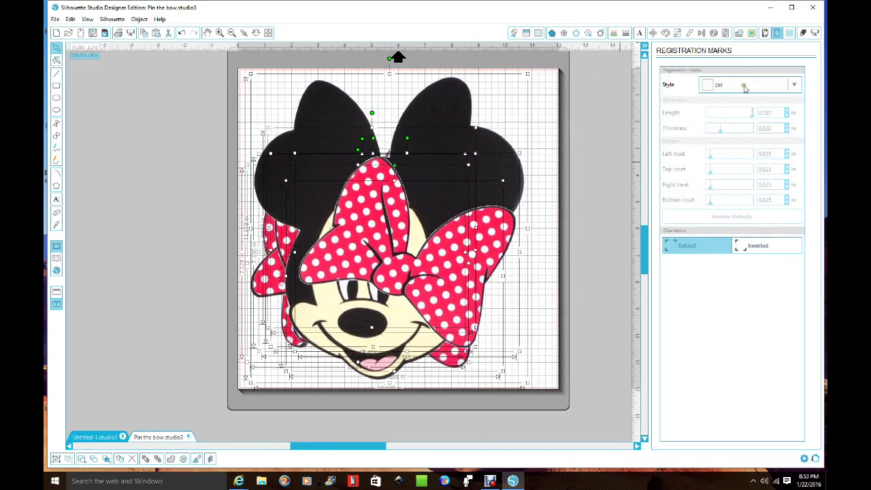
{"action": "left_click", "coordinate": [580, 148]}
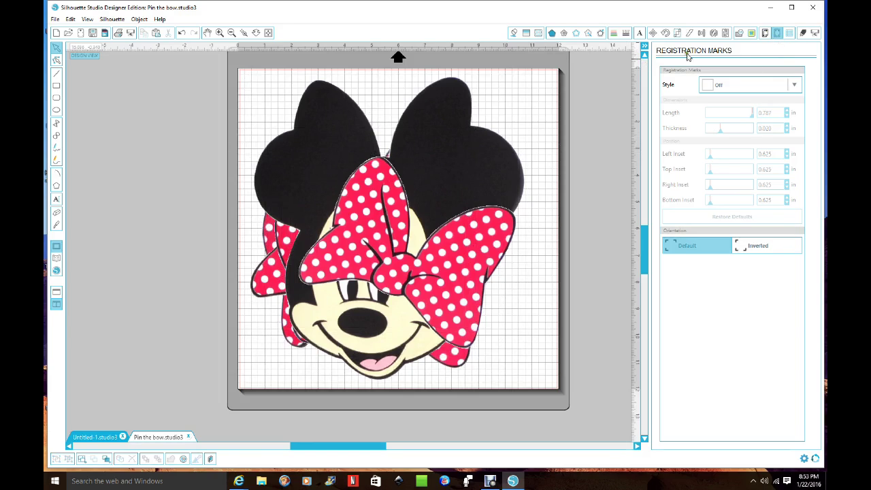
{"action": "left_click", "coordinate": [794, 85]}
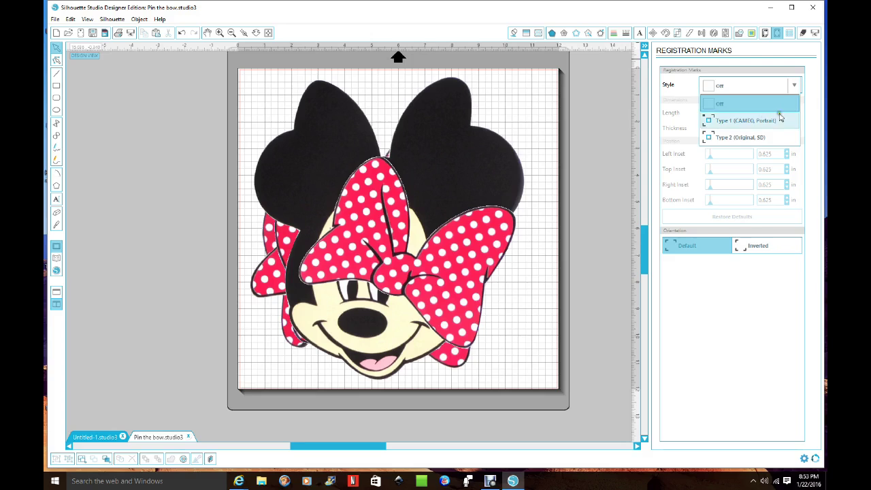
{"action": "left_click", "coordinate": [747, 121]}
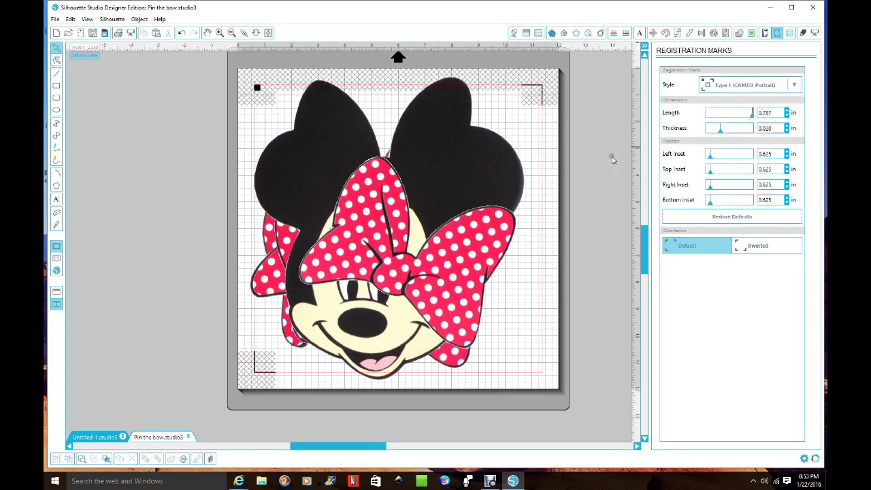
- Turn the registration marks off and back on in the Type 1 (CAMEO, Portrait) style
{"action": "left_click", "coordinate": [796, 87]}
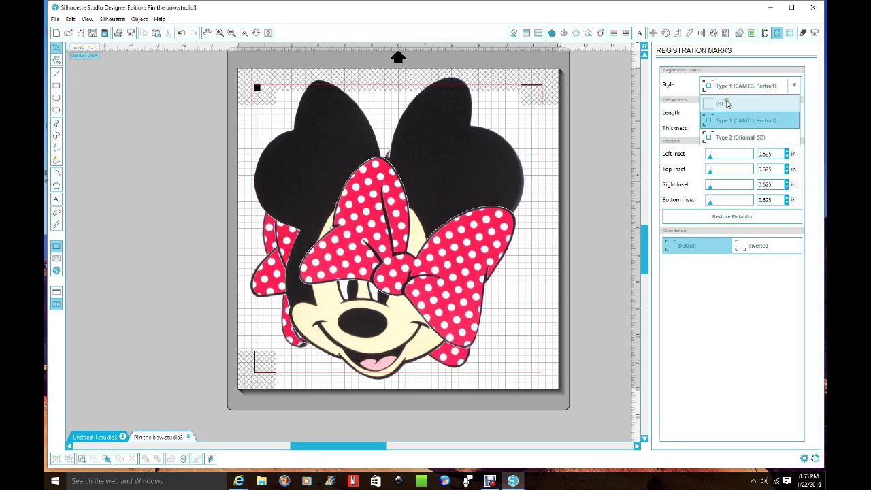
{"action": "left_click", "coordinate": [779, 104]}
{"action": "left_click", "coordinate": [797, 83]}
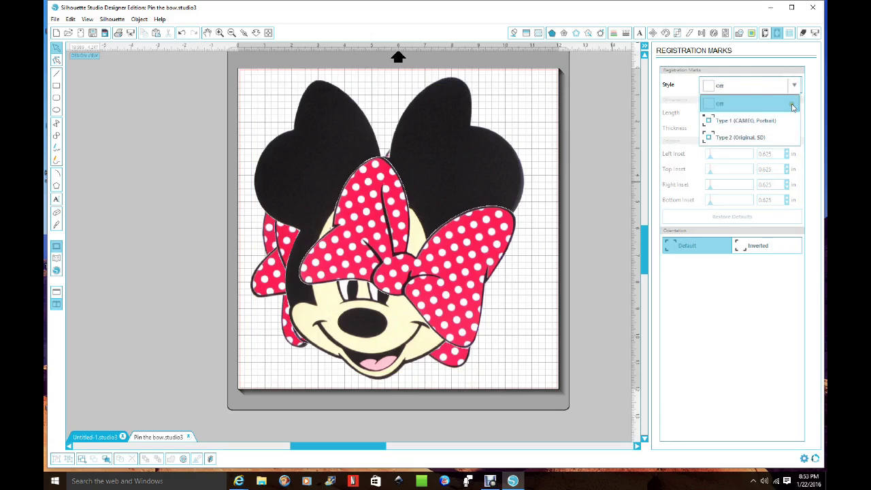
{"action": "left_click", "coordinate": [772, 122]}
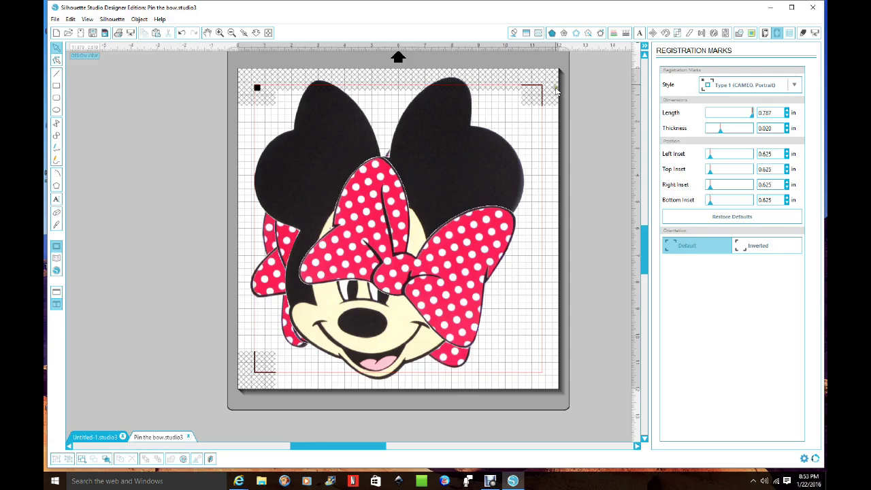
- Select the face and all bows and shrink them together to fit inside the registration mark border
{"action": "left_click", "coordinate": [454, 112]}
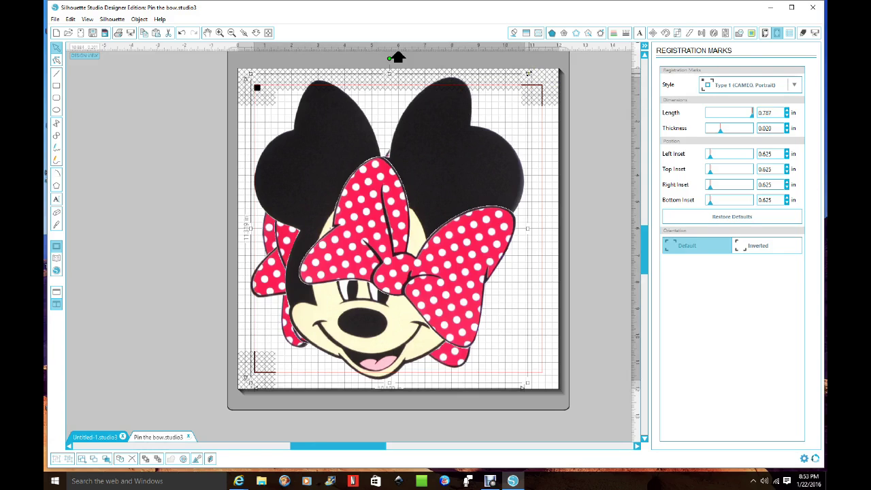
{"action": "left_click_drag", "start_coordinate": [175, 68], "coordinate": [557, 416]}
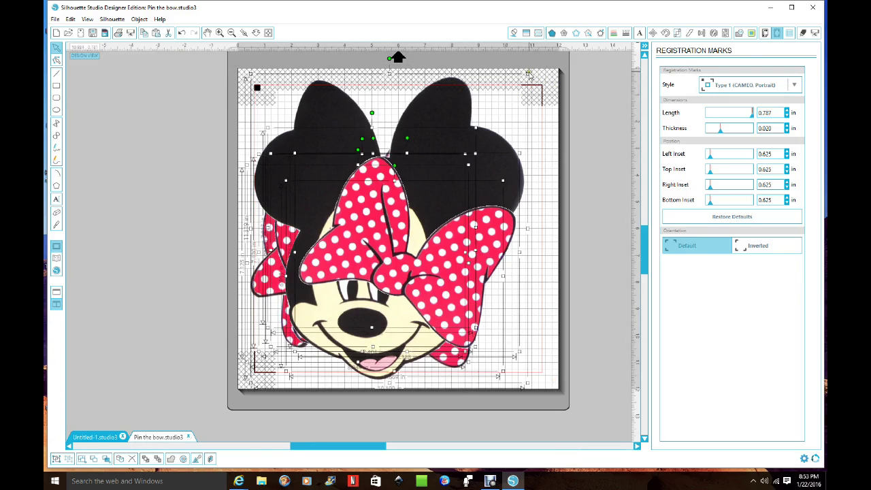
{"action": "left_click_drag", "start_coordinate": [528, 73], "coordinate": [523, 90]}
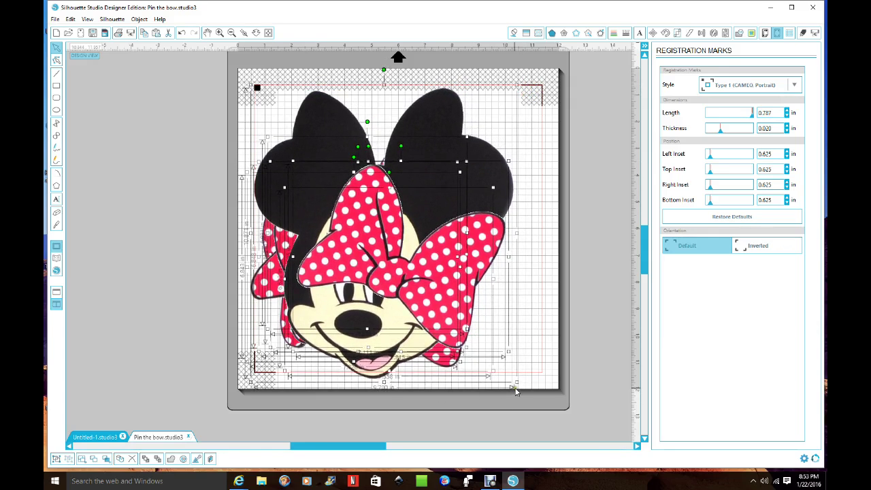
{"action": "left_click_drag", "start_coordinate": [518, 384], "coordinate": [508, 374]}
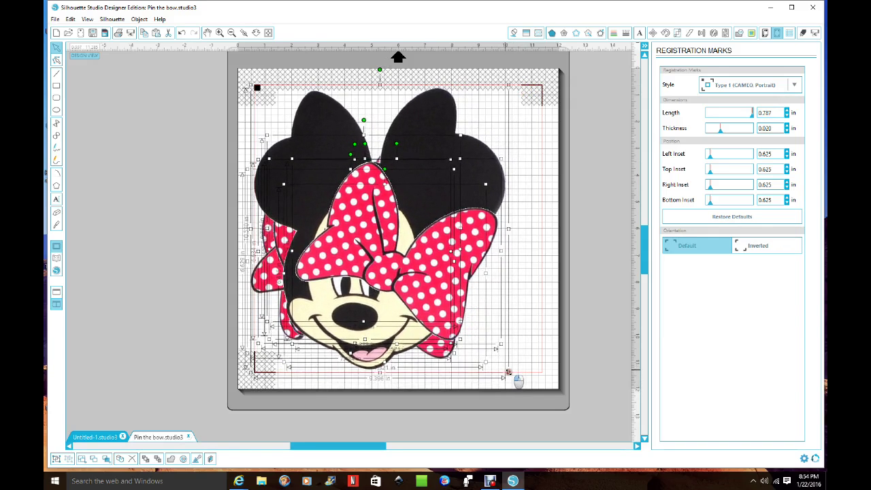
{"action": "left_click", "coordinate": [139, 249]}
- Move the enlarged bows off the left side of the mat so only the face stays on the page
{"action": "left_click_drag", "start_coordinate": [455, 267], "coordinate": [440, 162]}
{"action": "left_click_drag", "start_coordinate": [380, 135], "coordinate": [46, 202]}
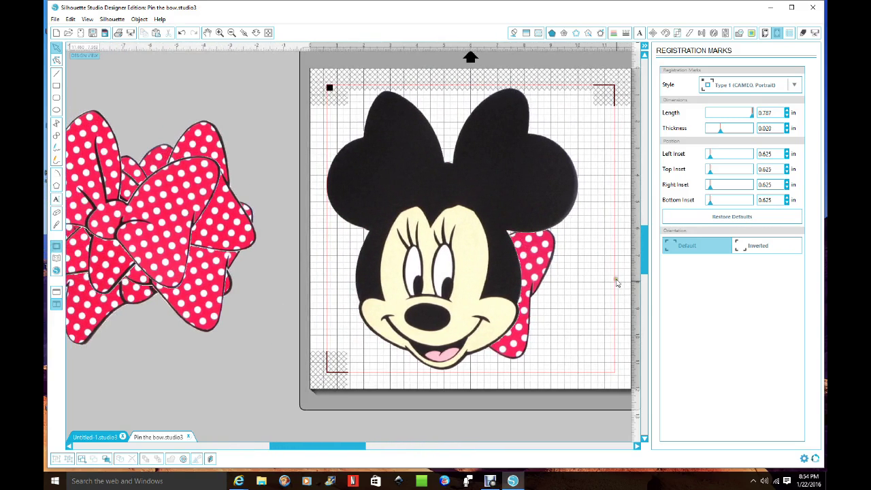
{"action": "left_click_drag", "start_coordinate": [551, 272], "coordinate": [199, 242]}
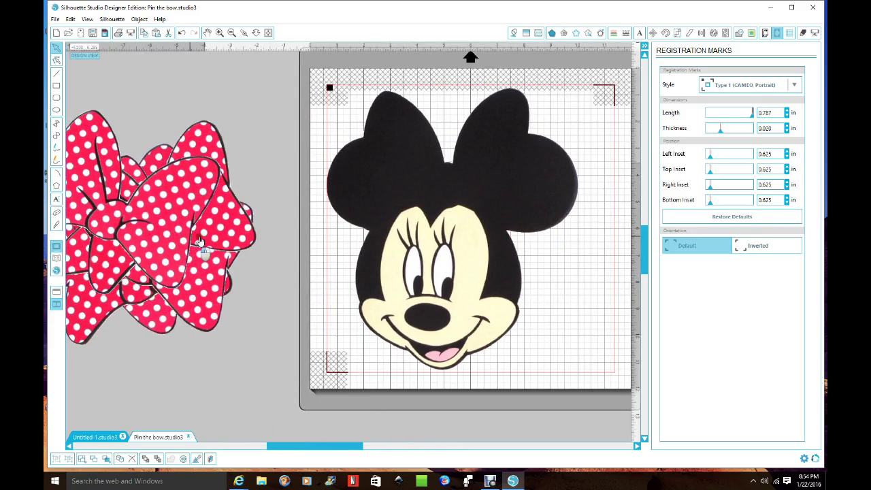
{"action": "left_click_drag", "start_coordinate": [336, 447], "coordinate": [384, 449]}
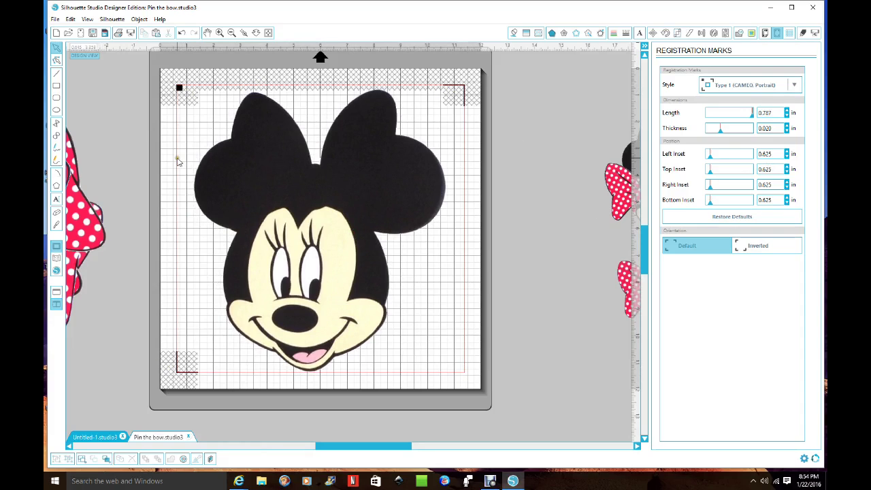
- Reduce the bottom inset of the registration marks to 0.394 in
{"action": "left_click", "coordinate": [786, 202]}
{"action": "left_click", "coordinate": [786, 202]}
{"action": "left_click", "coordinate": [786, 202]}
{"action": "left_click", "coordinate": [787, 202]}
{"action": "left_click", "coordinate": [786, 202]}
{"action": "left_click", "coordinate": [786, 202]}
{"action": "left_click", "coordinate": [786, 202]}
{"action": "left_click", "coordinate": [786, 202]}
{"action": "left_click", "coordinate": [786, 202]}
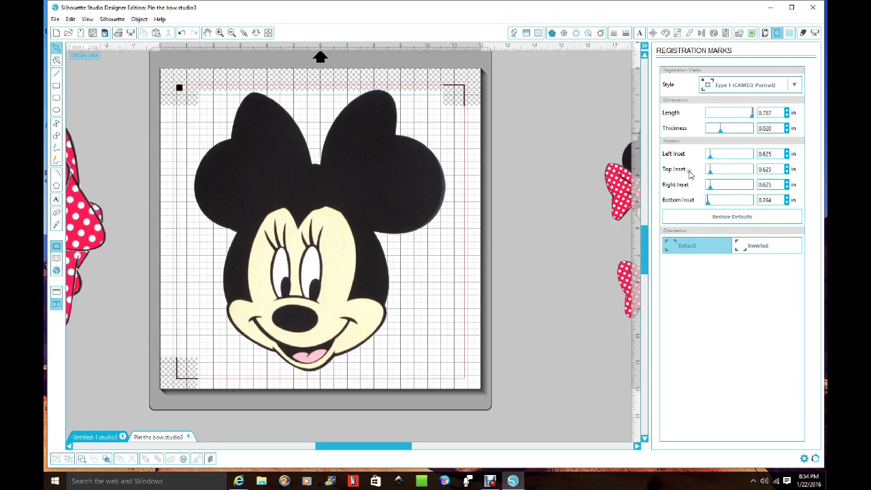
- Reduce the top, right and left insets of the registration marks to 0.394 in
{"action": "left_click", "coordinate": [786, 172]}
{"action": "left_click_drag", "start_coordinate": [786, 172], "coordinate": [786, 172]}
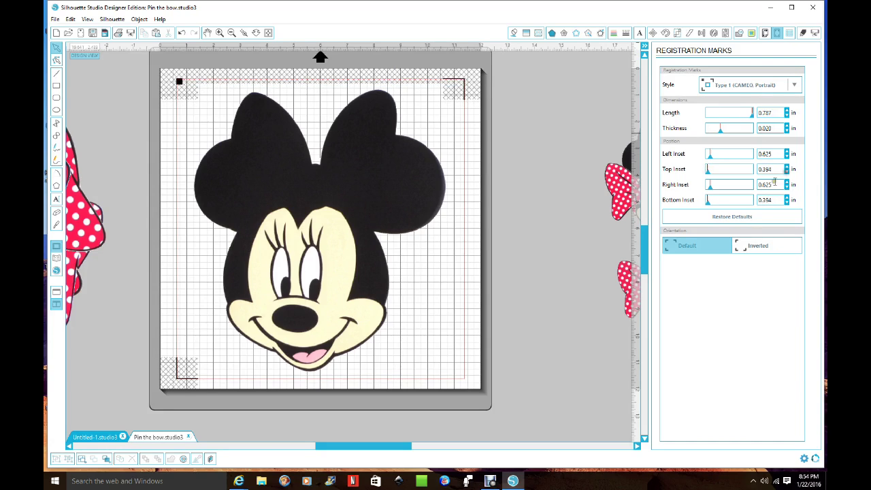
{"action": "left_click", "coordinate": [786, 187]}
{"action": "left_click_drag", "start_coordinate": [786, 187], "coordinate": [788, 189]}
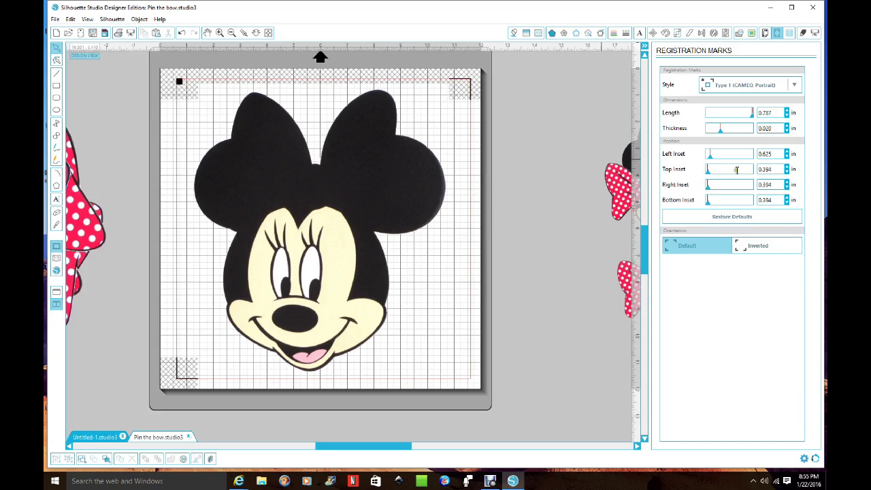
{"action": "left_click", "coordinate": [787, 157]}
{"action": "left_click_drag", "start_coordinate": [788, 156], "coordinate": [788, 156]}
{"action": "left_click", "coordinate": [787, 157]}
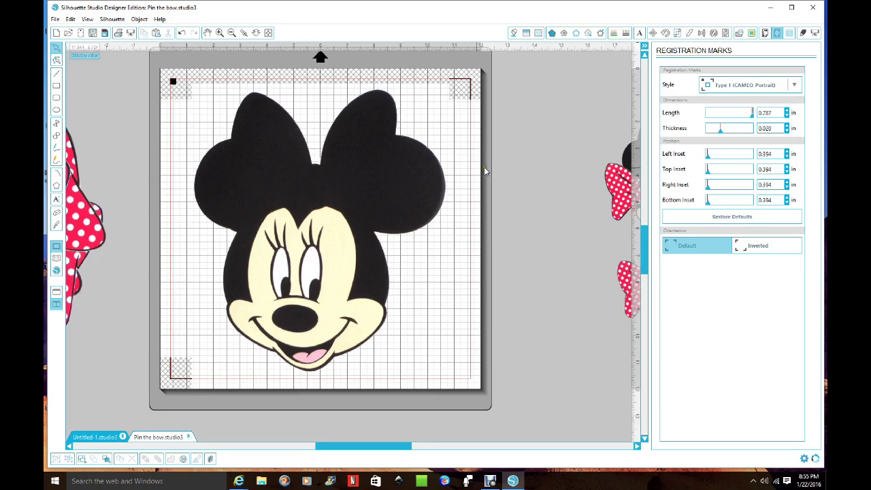
- Enlarge the face to about 9.88 in wide so it fills the widened registration mark area
{"action": "left_click", "coordinate": [417, 220]}
{"action": "left_click_drag", "start_coordinate": [448, 85], "coordinate": [462, 83]}
{"action": "mouse_move", "coordinate": [466, 371]}
{"action": "left_mouse_down"}
{"action": "mouse_move", "coordinate": [456, 374]}
{"action": "mouse_move", "coordinate": [463, 381]}
{"action": "left_mouse_up"}
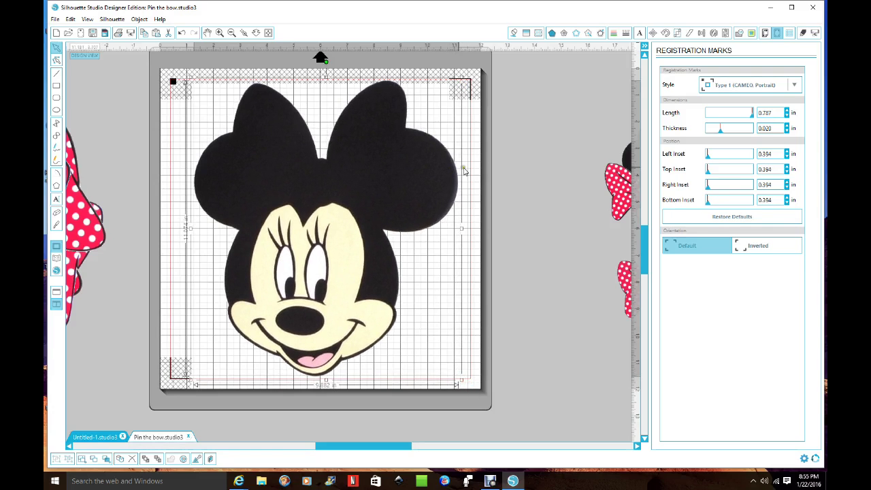
{"action": "left_click", "coordinate": [529, 178]}
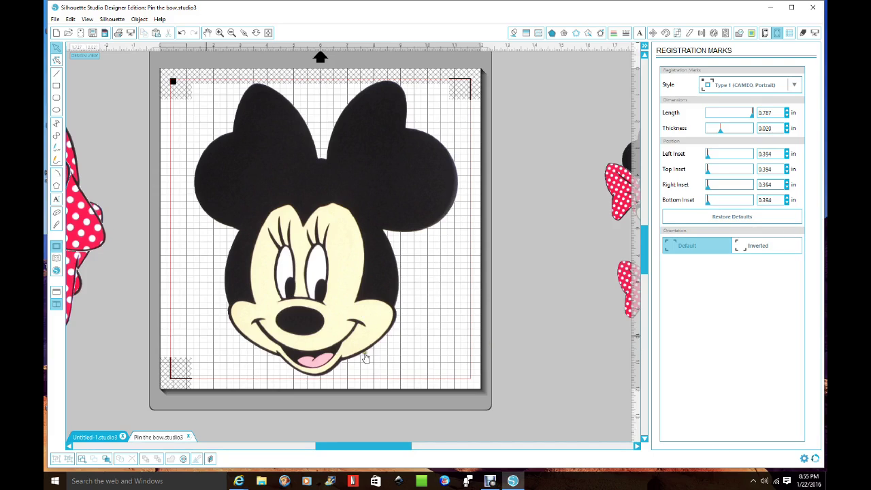
- Select the face, open its cut settings and toggle the window's maximized size
{"action": "left_click", "coordinate": [342, 298]}
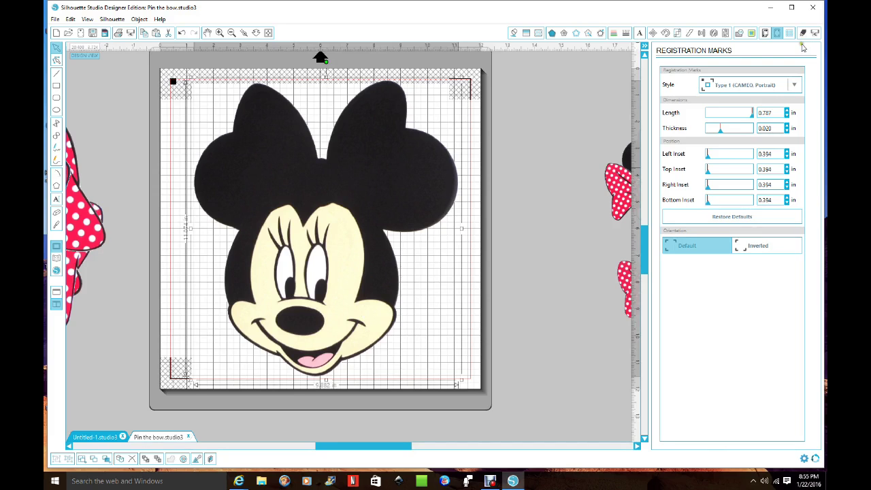
{"action": "left_click", "coordinate": [803, 34]}
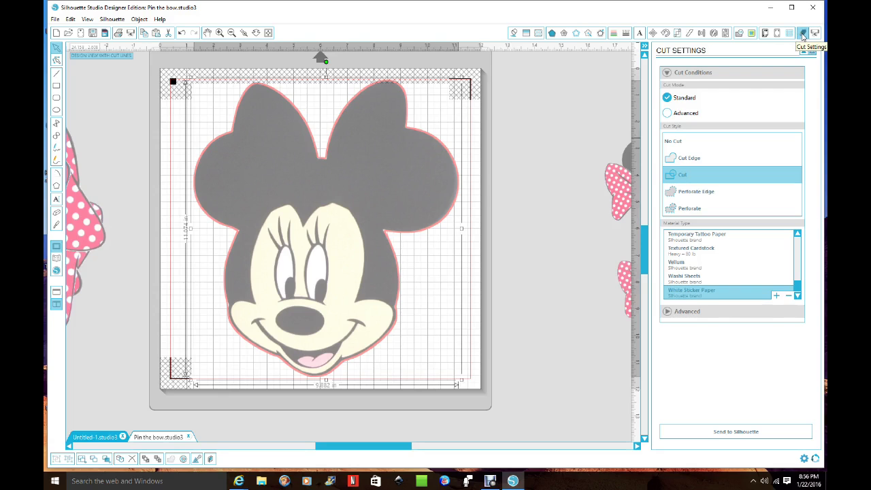
{"action": "left_click", "coordinate": [791, 6]}
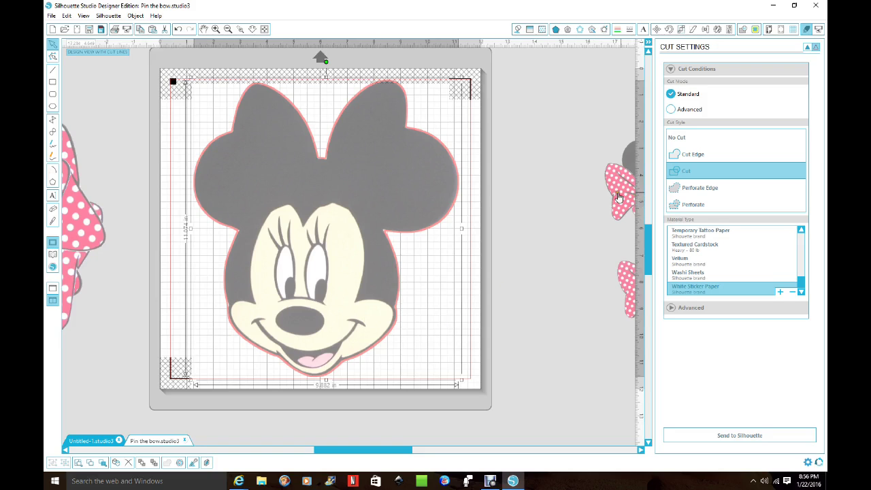
- Move the face off the left side of the mat and place one large bow on the page
{"action": "left_click_drag", "start_coordinate": [92, 242], "coordinate": [571, 301]}
{"action": "left_click", "coordinate": [320, 278]}
{"action": "left_click_drag", "start_coordinate": [309, 206], "coordinate": [50, 220]}
{"action": "left_click_drag", "start_coordinate": [427, 292], "coordinate": [260, 222]}
{"action": "left_click_drag", "start_coordinate": [329, 231], "coordinate": [330, 232]}
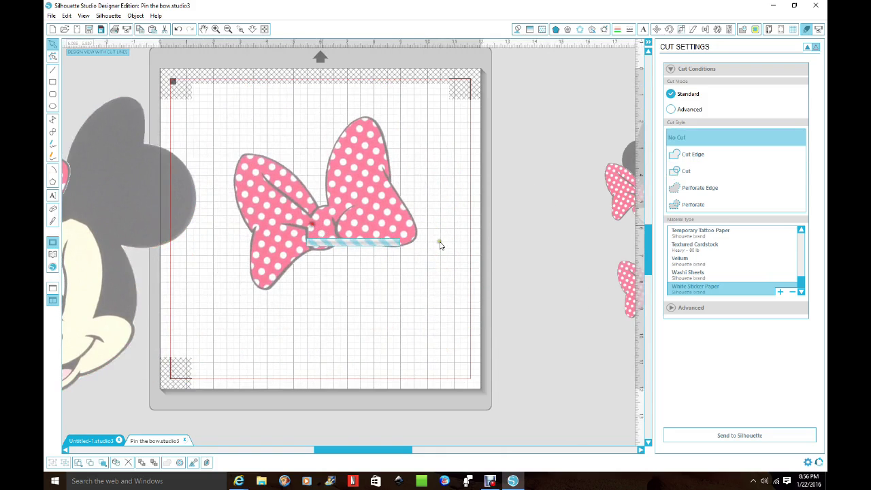
- Return the face to the page, move the large bow off the left side of the mat and select the face
{"action": "left_click_drag", "start_coordinate": [110, 213], "coordinate": [359, 199]}
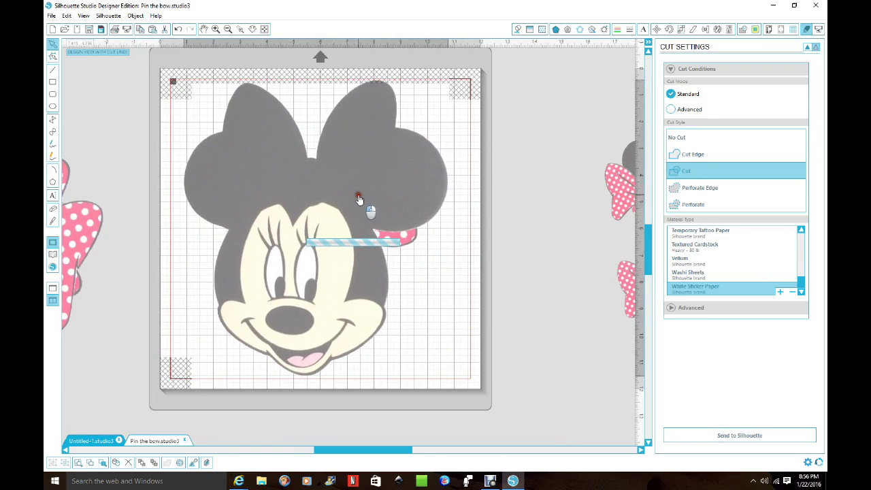
{"action": "left_click", "coordinate": [403, 241]}
{"action": "left_click_drag", "start_coordinate": [410, 240], "coordinate": [129, 160]}
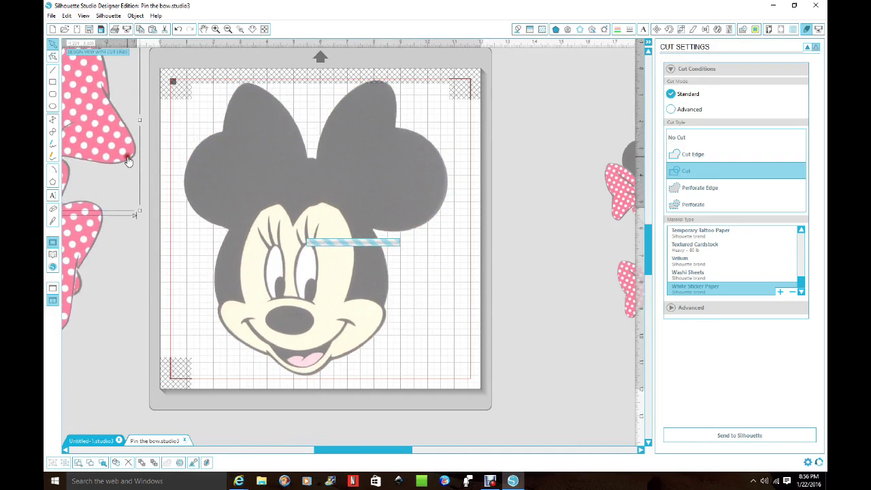
{"action": "left_click", "coordinate": [379, 293]}
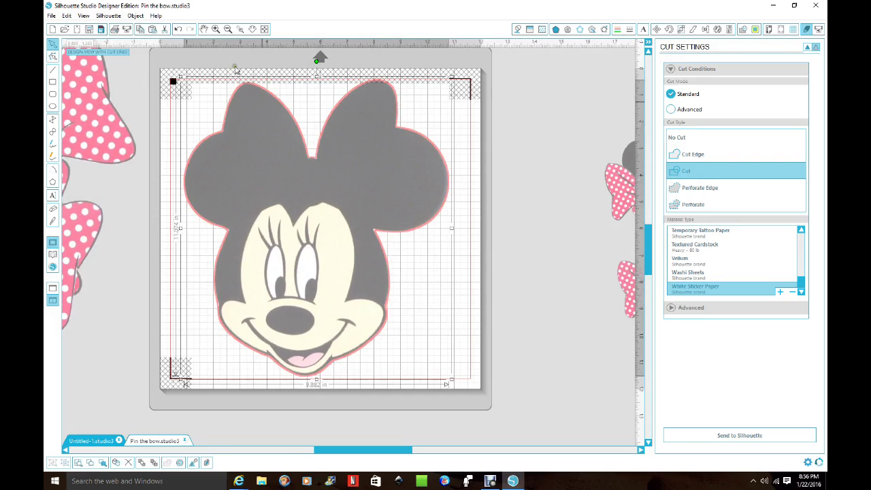
- Start printing the face page and choose the EPSON WF-7620 Series printer
{"action": "left_click", "coordinate": [113, 32]}
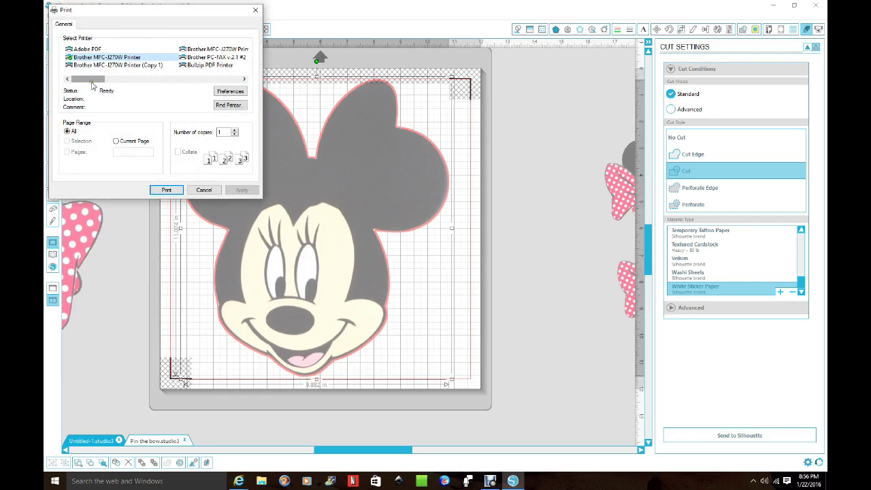
{"action": "left_click", "coordinate": [244, 79]}
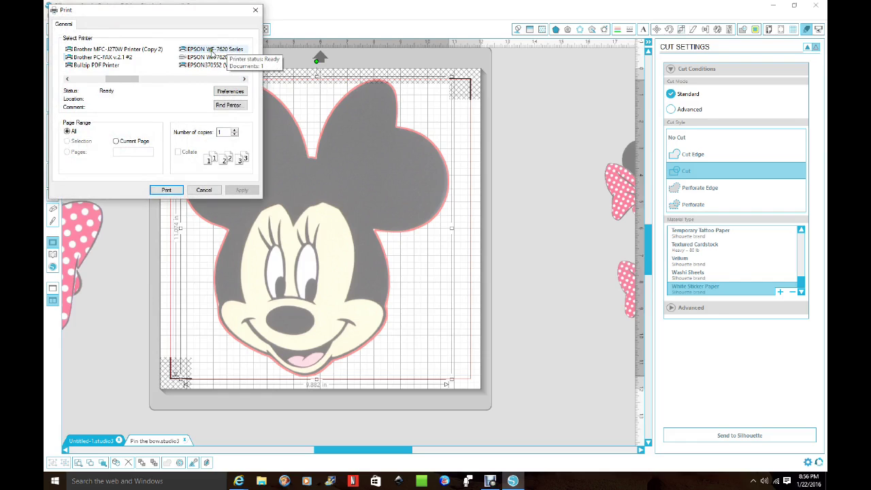
{"action": "left_click", "coordinate": [232, 50]}
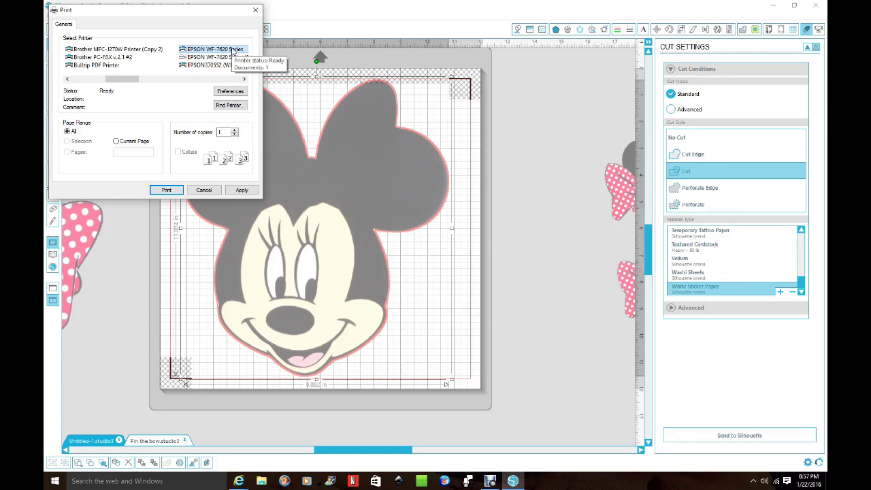
- Set the printer's document size to User-Defined with a paper width and height of 12.00 inches
{"action": "left_click", "coordinate": [233, 94]}
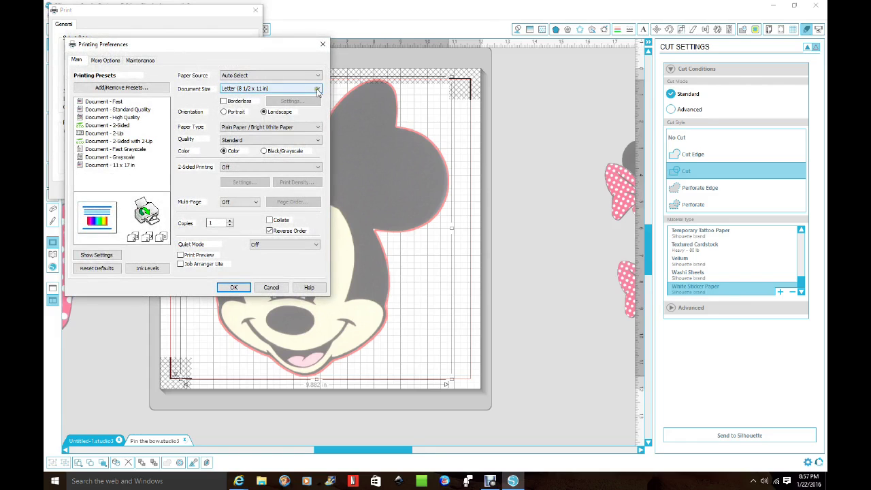
{"action": "left_click", "coordinate": [317, 89]}
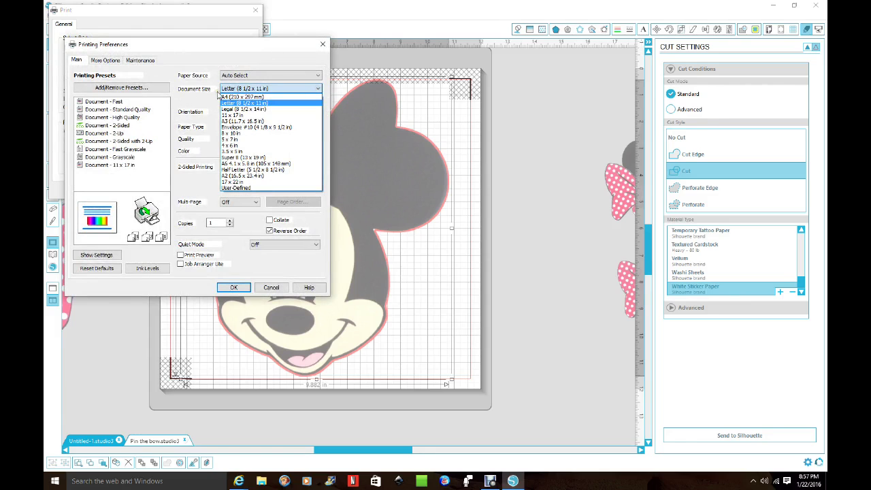
{"action": "left_click", "coordinate": [247, 189]}
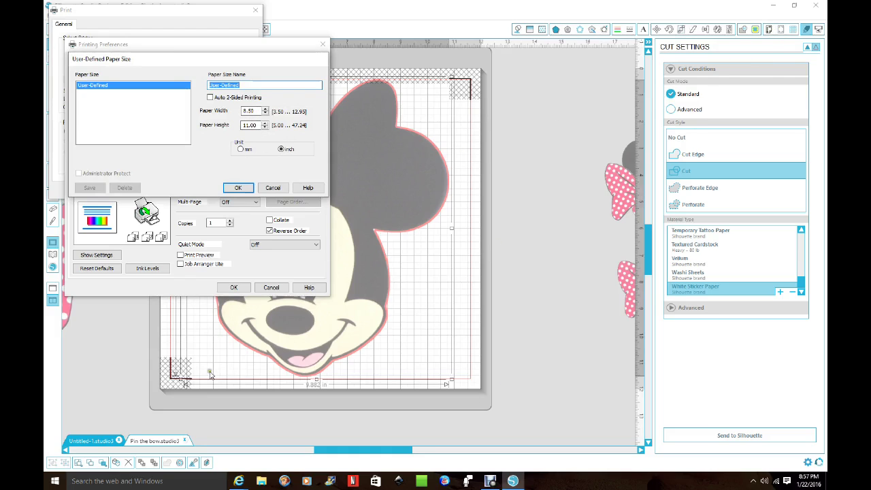
{"action": "left_click_drag", "start_coordinate": [262, 111], "coordinate": [239, 114]}
{"action": "type", "text": "12"}
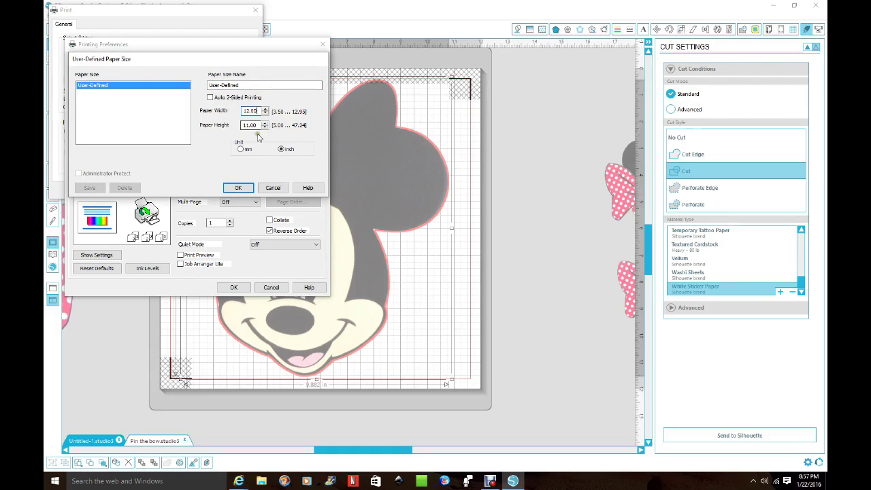
{"action": "left_click_drag", "start_coordinate": [263, 125], "coordinate": [221, 126]}
{"action": "type", "text": "12.00"}
{"action": "left_click", "coordinate": [238, 187]}
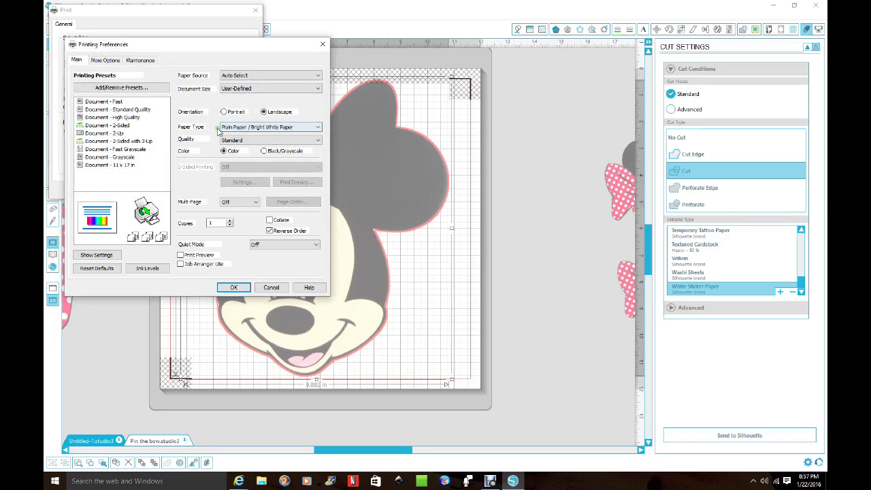
- Set the printer's paper type to Card Stock, accept the preferences and print the face with its registration marks
{"action": "left_click", "coordinate": [317, 128]}
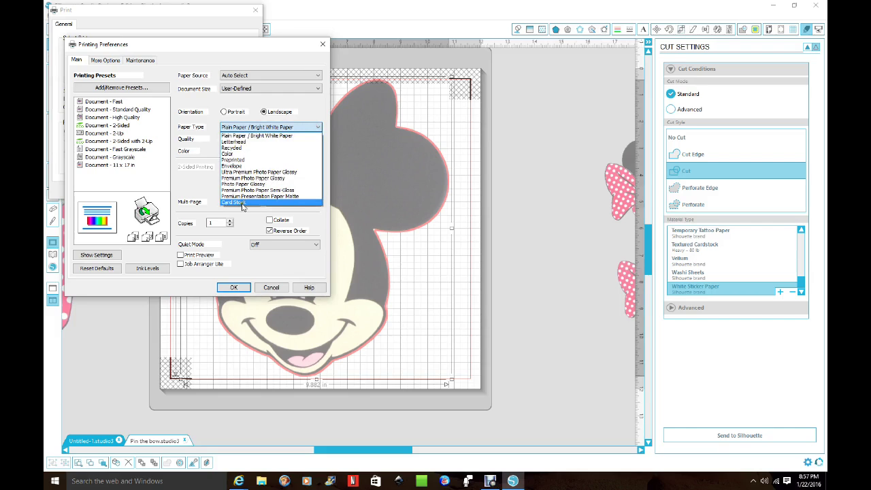
{"action": "left_click", "coordinate": [242, 204]}
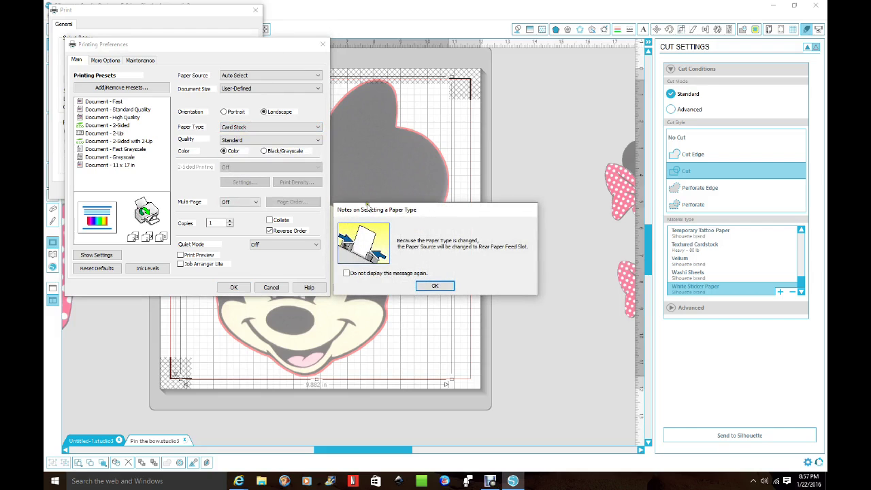
{"action": "left_click", "coordinate": [435, 285]}
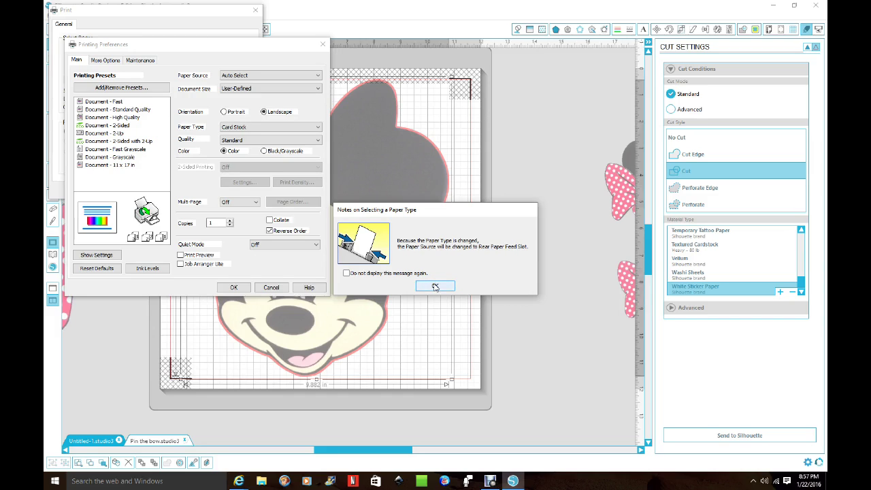
{"action": "left_click", "coordinate": [234, 290]}
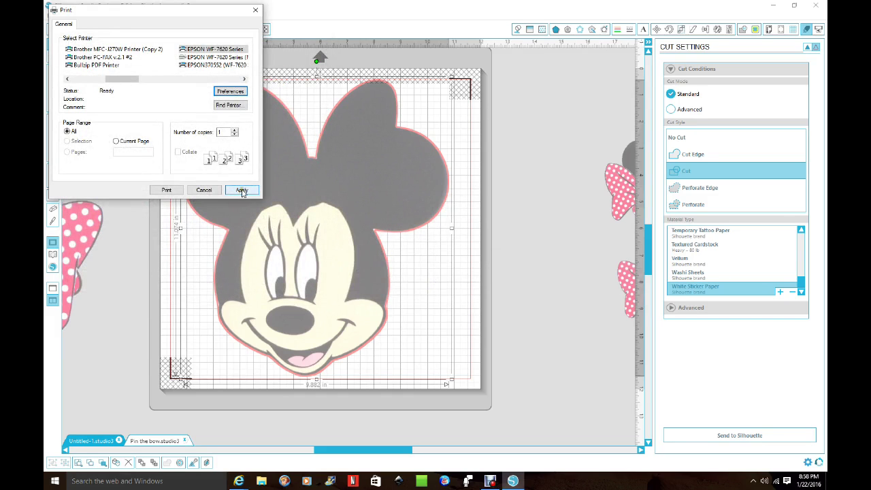
{"action": "left_click", "coordinate": [242, 191]}
{"action": "left_click", "coordinate": [167, 190]}
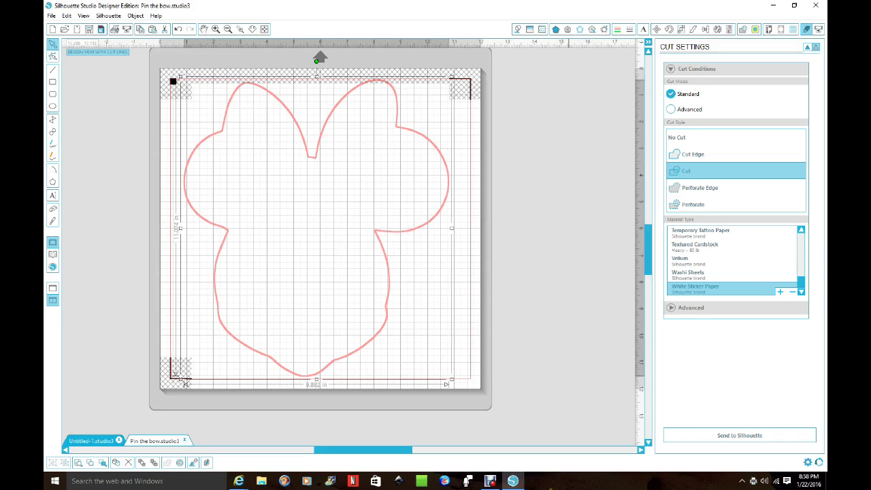
- Open the design page settings to review the page size and cutting mat
{"action": "mouse_move", "coordinate": [491, 480]}
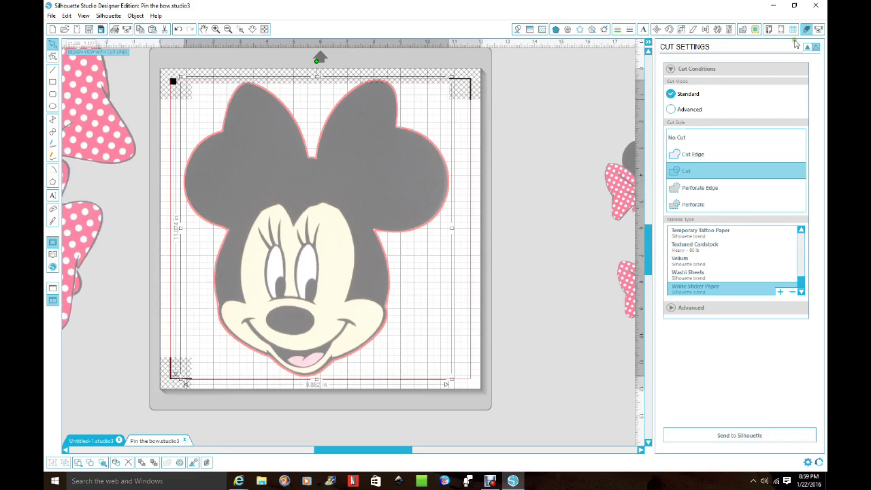
{"action": "left_click", "coordinate": [768, 29]}
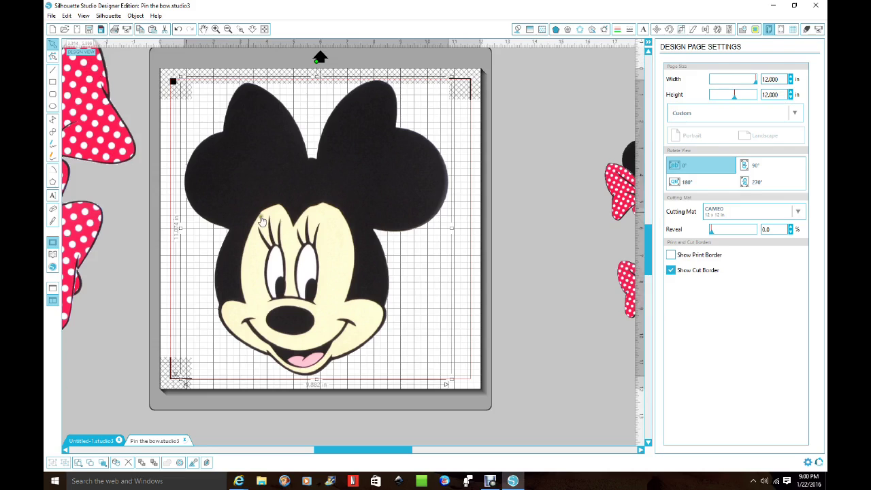
{"action": "left_click", "coordinate": [534, 145]}
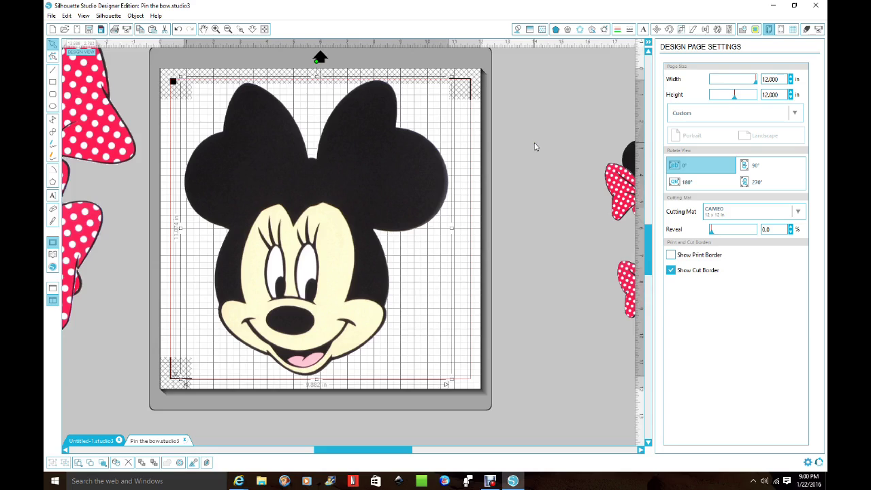